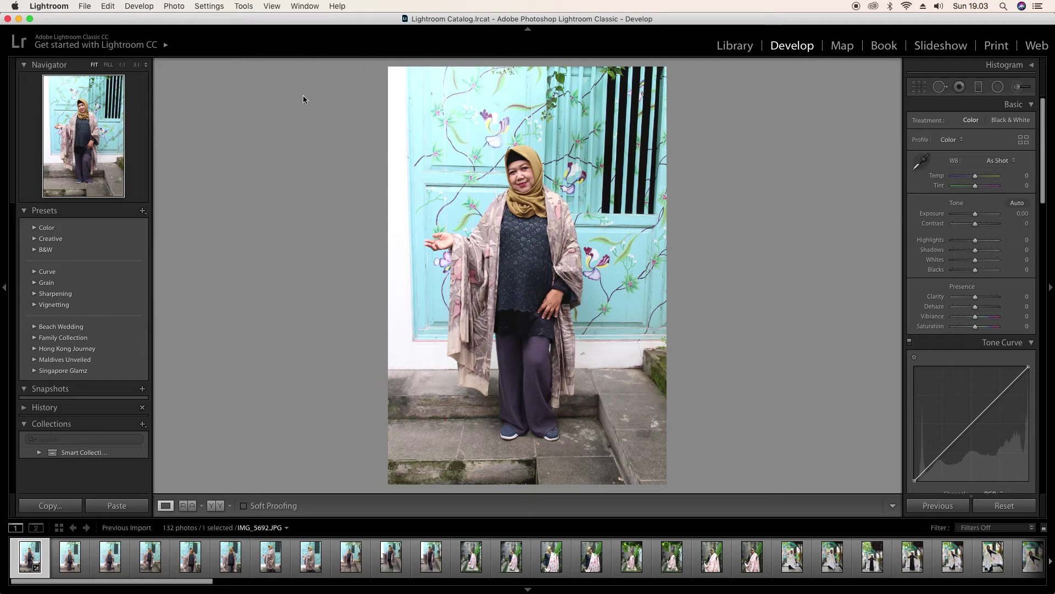
# Step: Set IMG_5692.JPG's Exposure to +0.30, Contrast to +8 and Highlights to −86
pyautogui.click(466, 261)
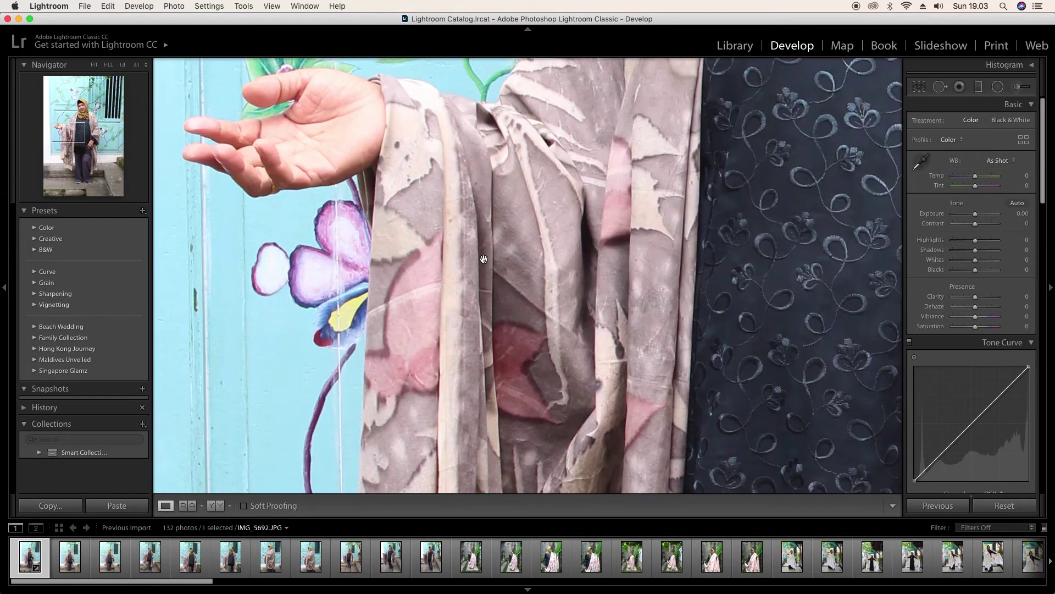
pyautogui.moveTo(561, 215); pyautogui.dragTo(405, 366)
pyautogui.click(418, 300)
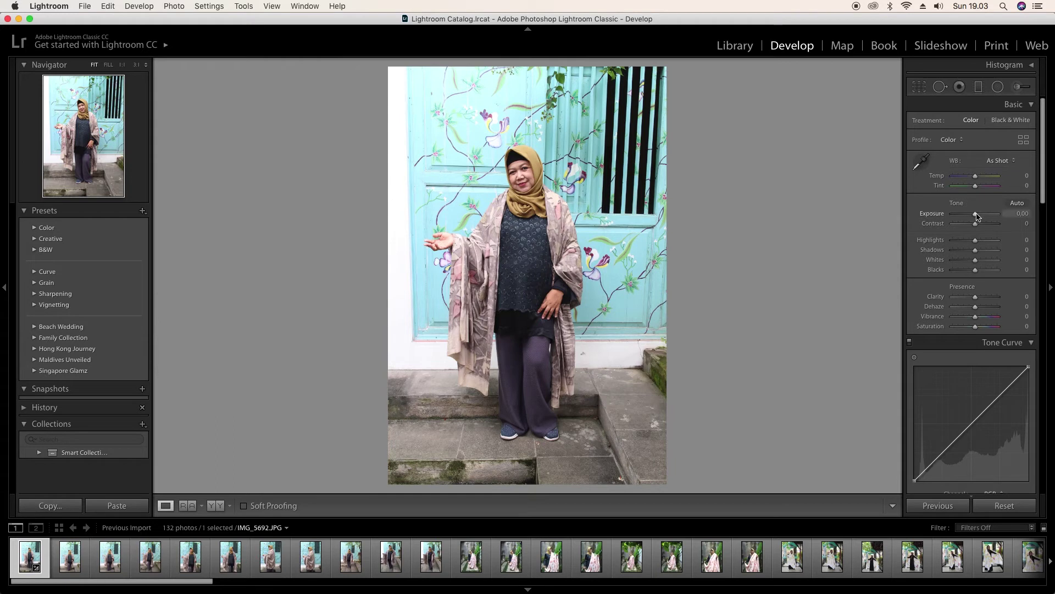
pyautogui.moveTo(976, 216); pyautogui.dragTo(957, 247)
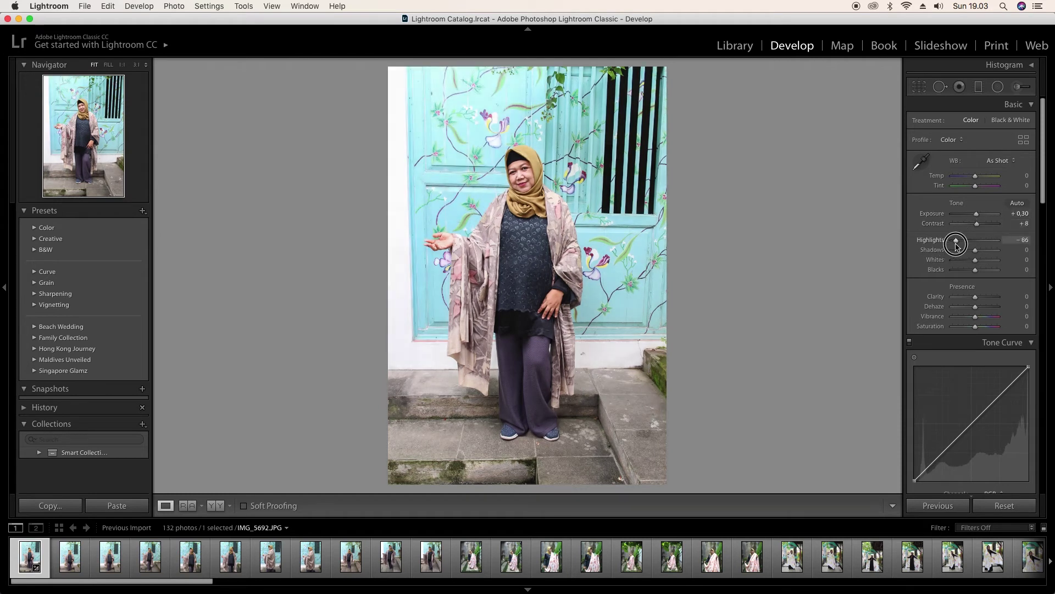
# Step: Set the photo's Clarity to +10 and its overall Saturation to +10
pyautogui.click(1025, 297)
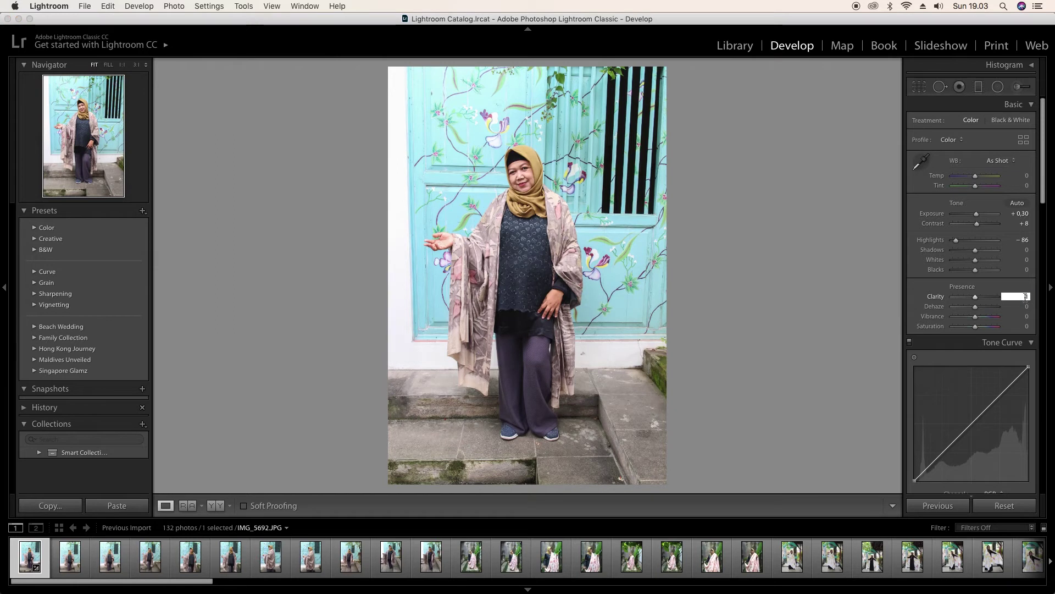
pyautogui.write('15')
pyautogui.press('Return')
pyautogui.press('0')
pyautogui.click(1028, 297)
pyautogui.write('10')
pyautogui.press('Return')
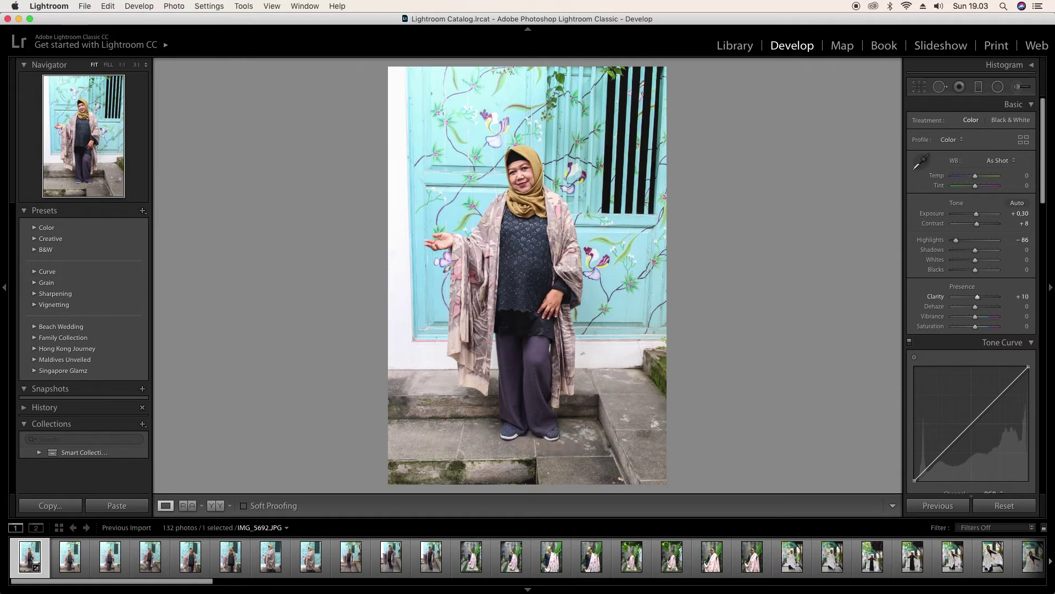
pyautogui.click(1025, 326)
pyautogui.write('10')
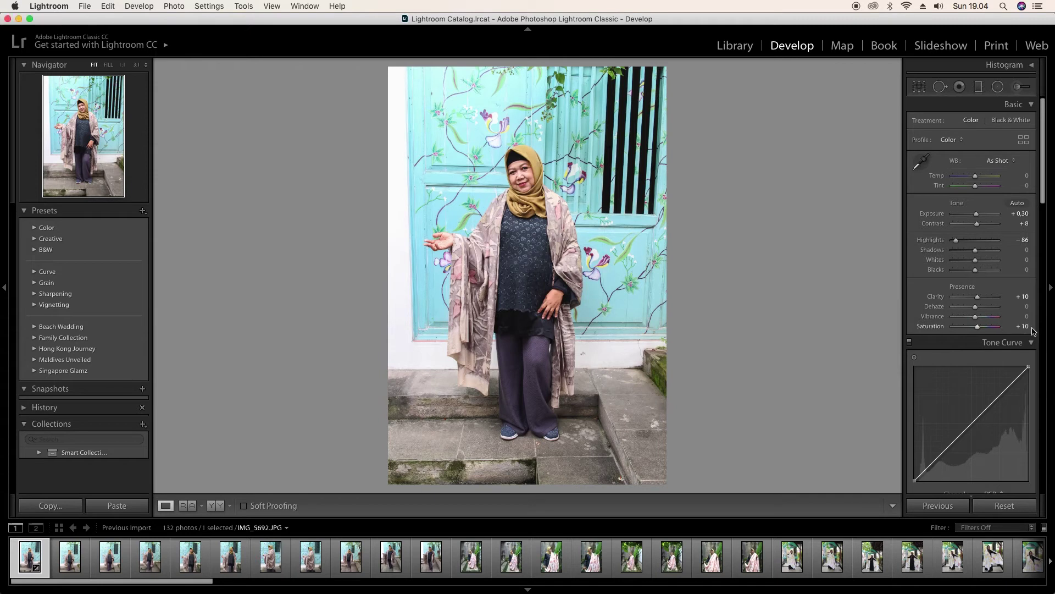
pyautogui.press('Return')
# Step: Set the HSL saturation of both Blue and Aqua to +10
pyautogui.moveTo(1042, 205); pyautogui.dragTo(1038, 249)
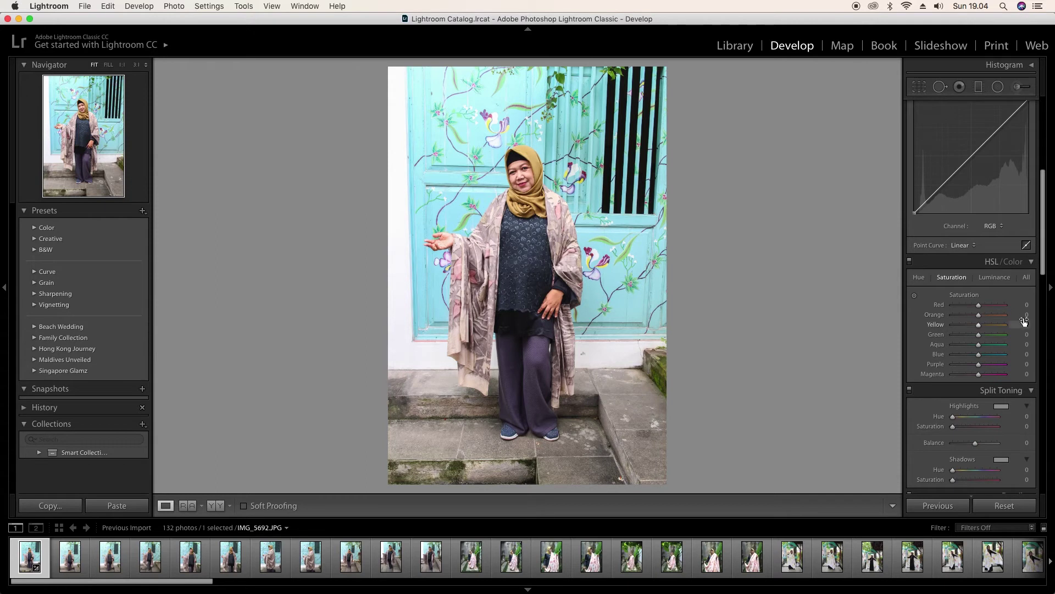
pyautogui.click(1026, 353)
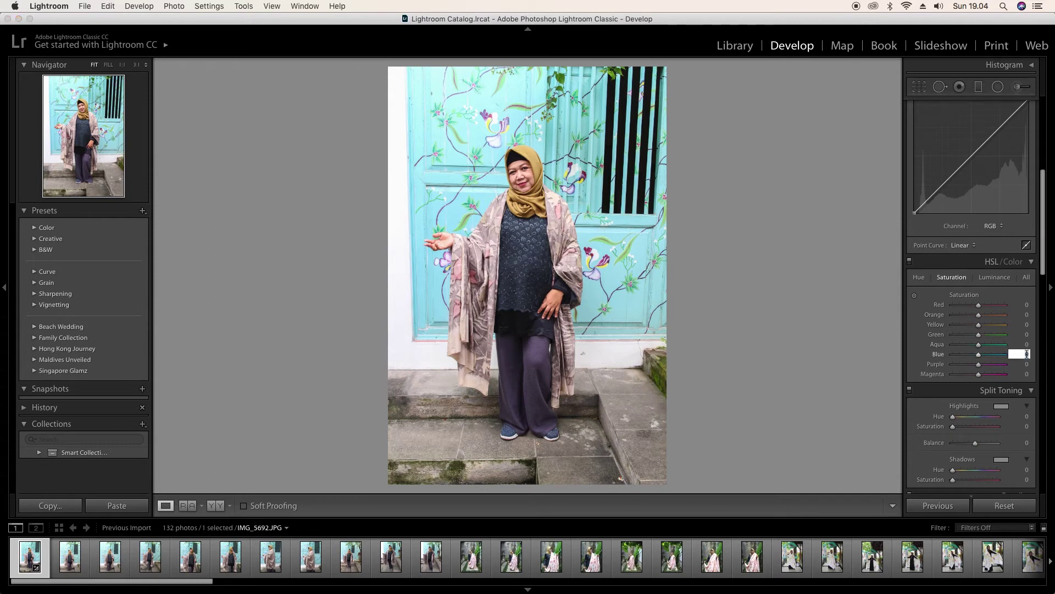
pyautogui.write('10')
pyautogui.press('Return')
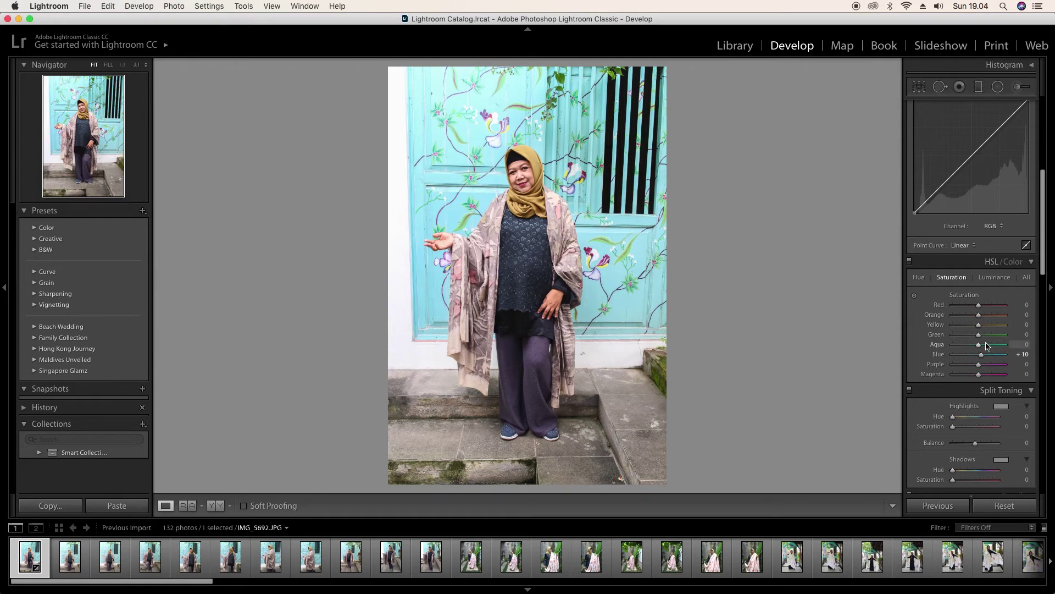
pyautogui.moveTo(978, 344); pyautogui.dragTo(985, 345)
pyautogui.click(1023, 344)
pyautogui.write('10')
pyautogui.press('Return')
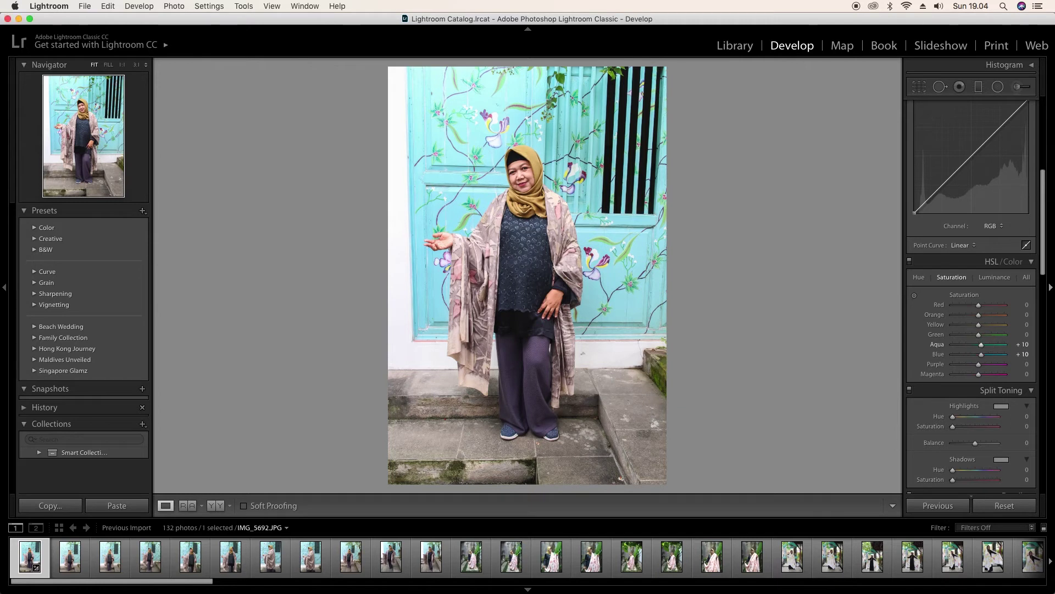
# Step: Copy IMG_5692.JPG's develop settings with the default selection, leaving out Spot Removal and Crop
pyautogui.scroll(-5, 989, 341)
pyautogui.click(38, 506)
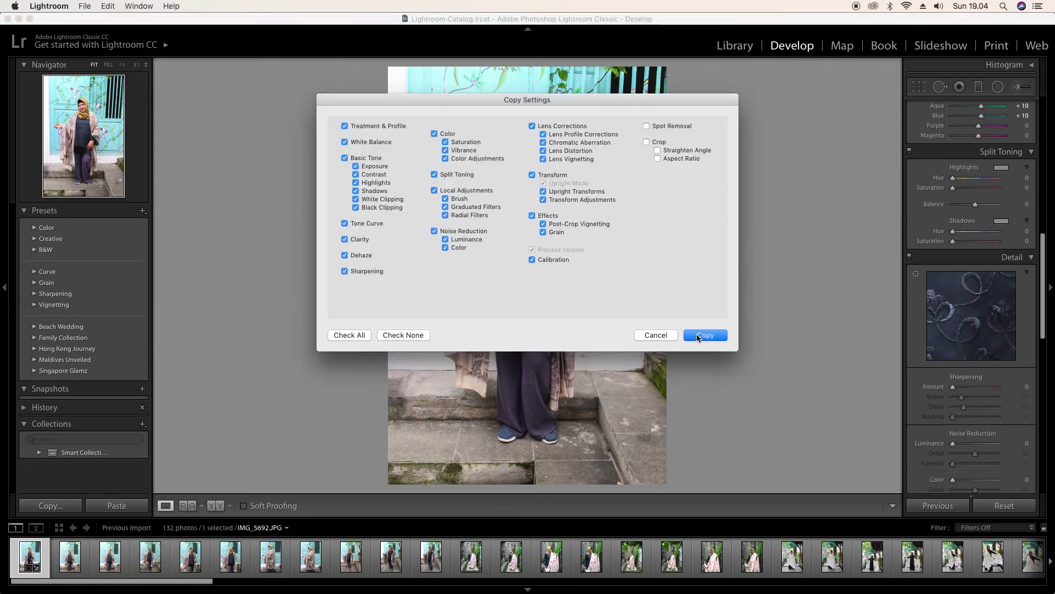
pyautogui.click(701, 336)
# Step: Delete the photo IMG_5693.JPG
pyautogui.press('Right')
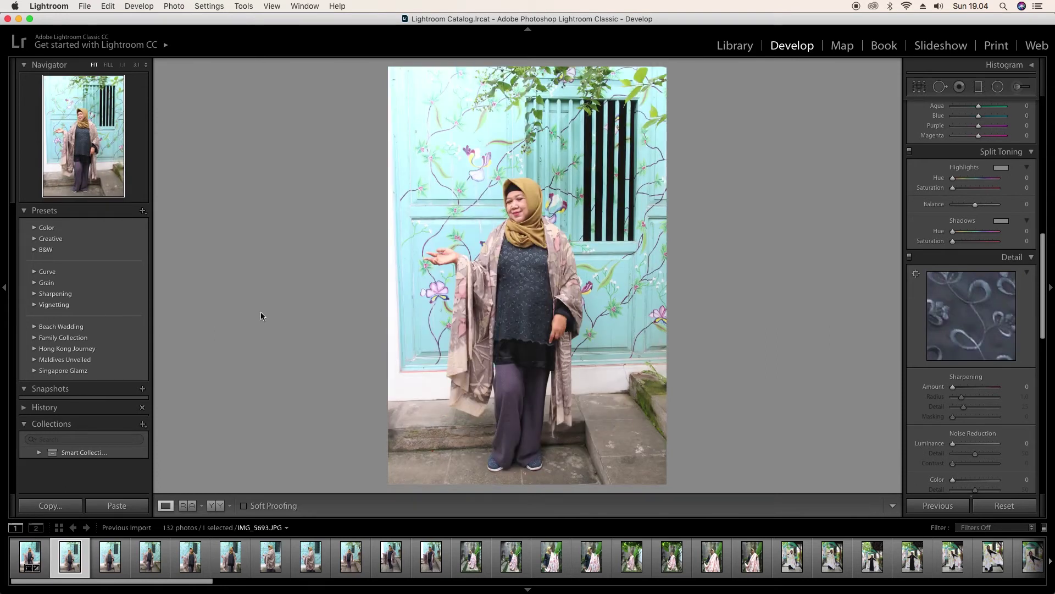
pyautogui.press('Delete')
pyautogui.press('Escape')
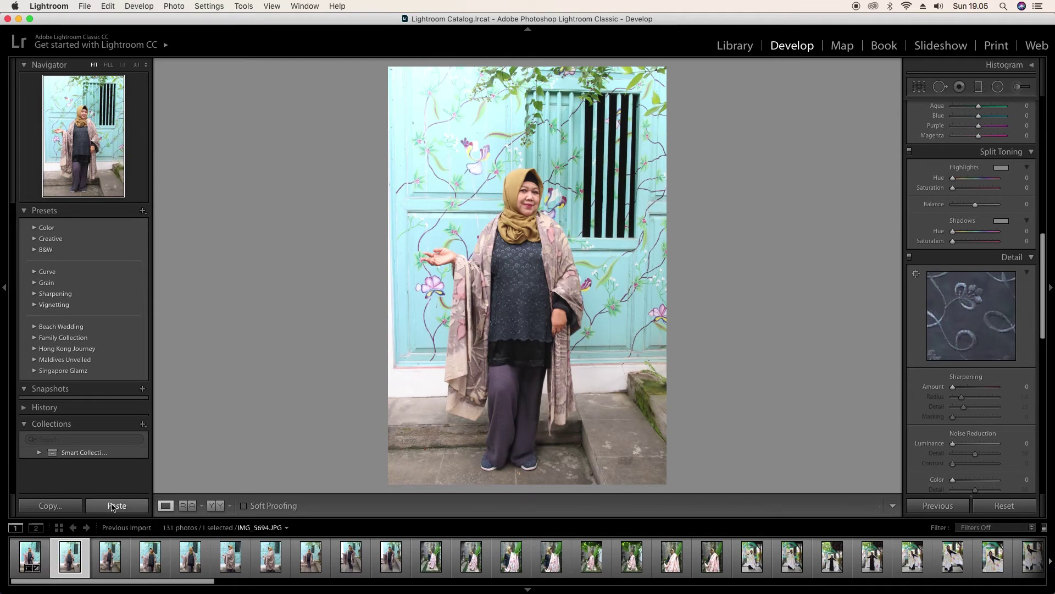
# Step: Apply the copied settings to IMG_5694.JPG and straighten it with a crop angle of about 1.41
pyautogui.click(113, 505)
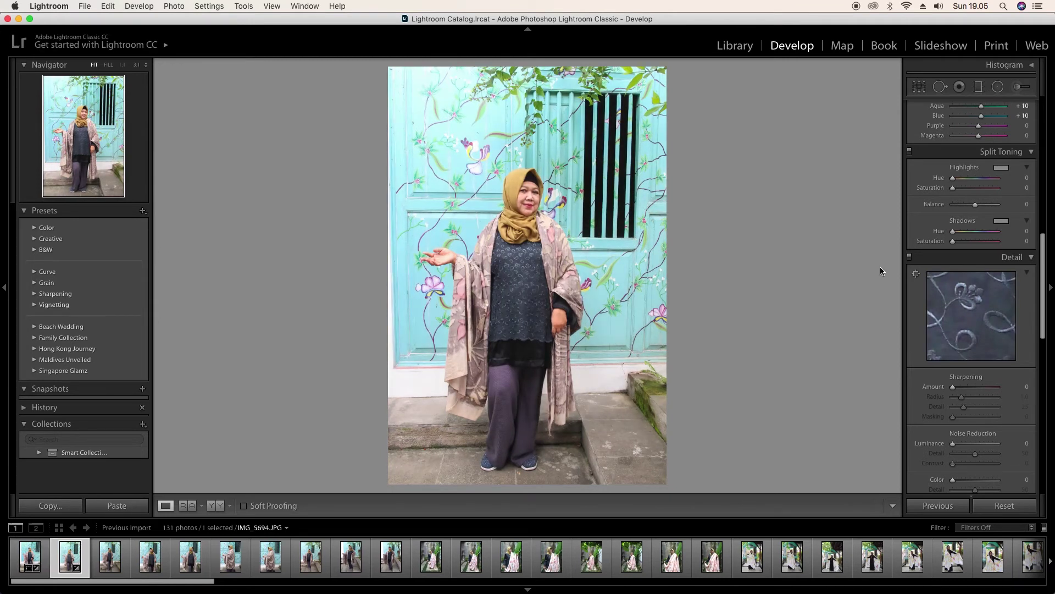
pyautogui.click(919, 87)
pyautogui.moveTo(737, 90); pyautogui.dragTo(746, 85)
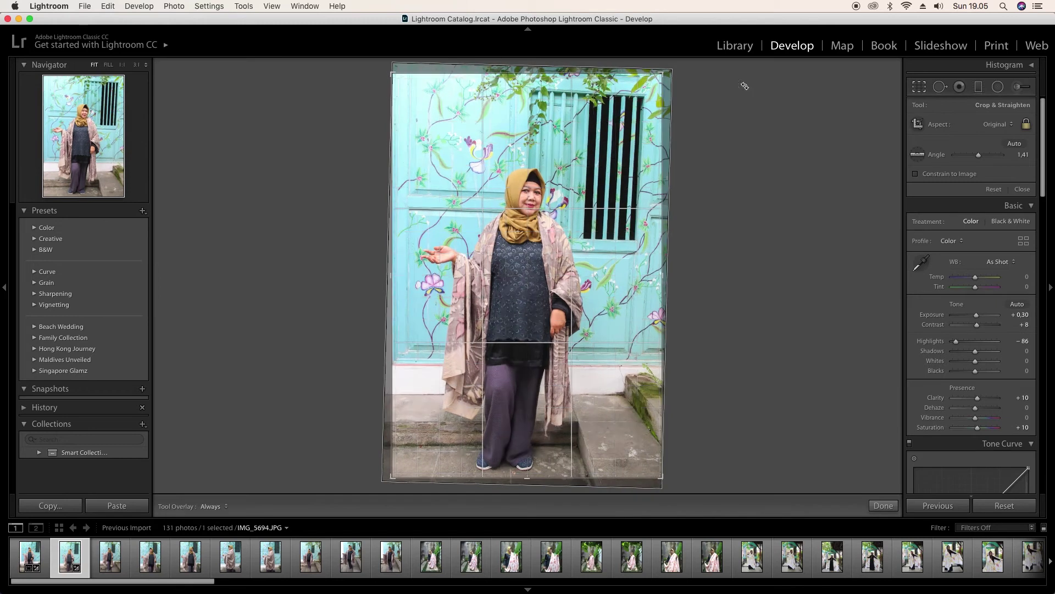
pyautogui.press('Return')
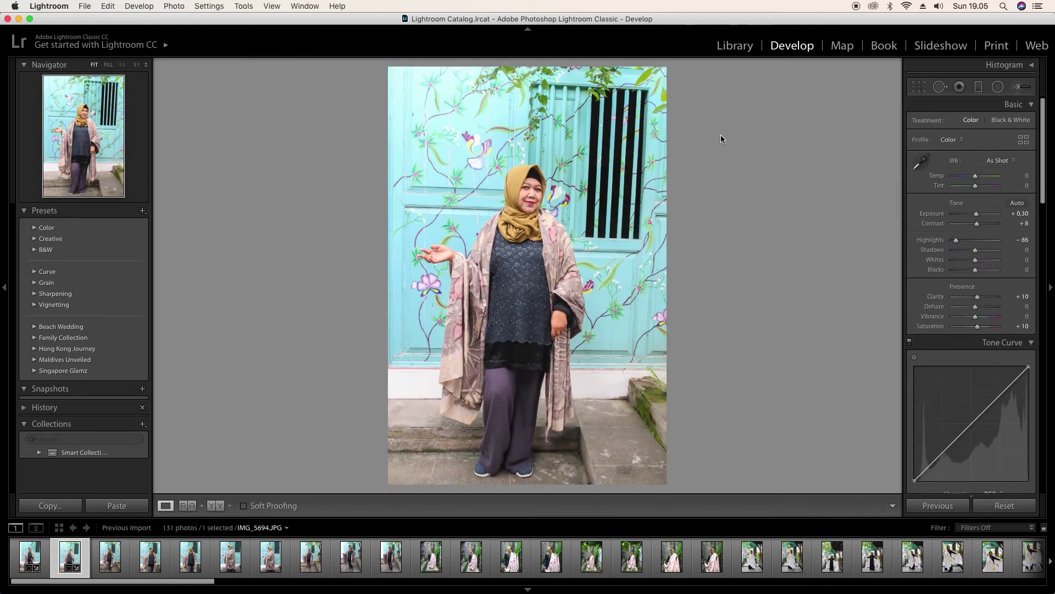
pyautogui.click(518, 198)
pyautogui.moveTo(510, 308); pyautogui.dragTo(616, 153)
pyautogui.click(505, 291)
# Step: Apply the copied settings to IMG_5695.JPG and raise its Exposure to about +0.45
pyautogui.press('Right')
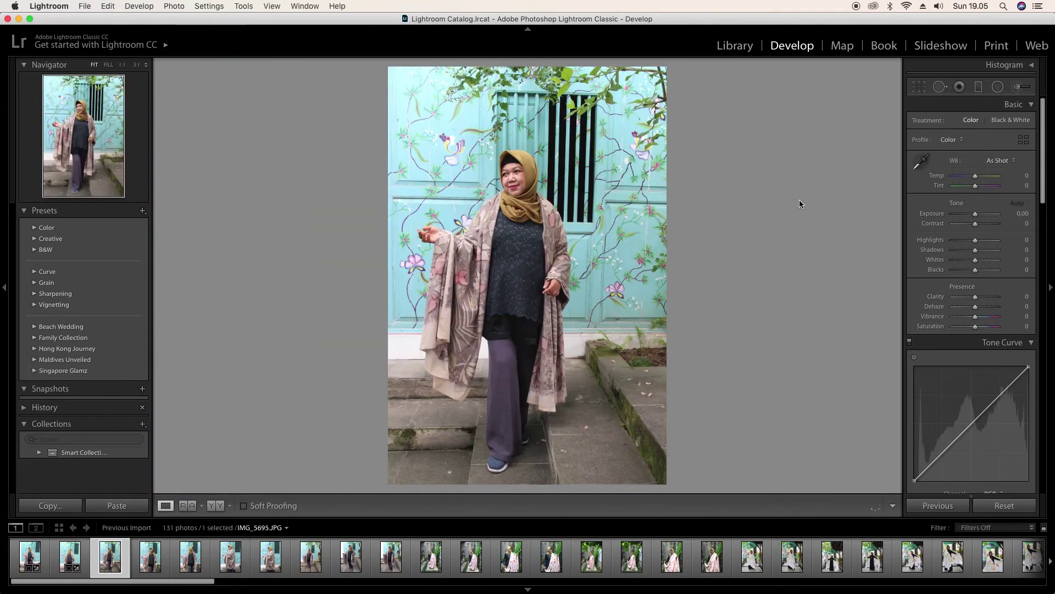
pyautogui.click(112, 505)
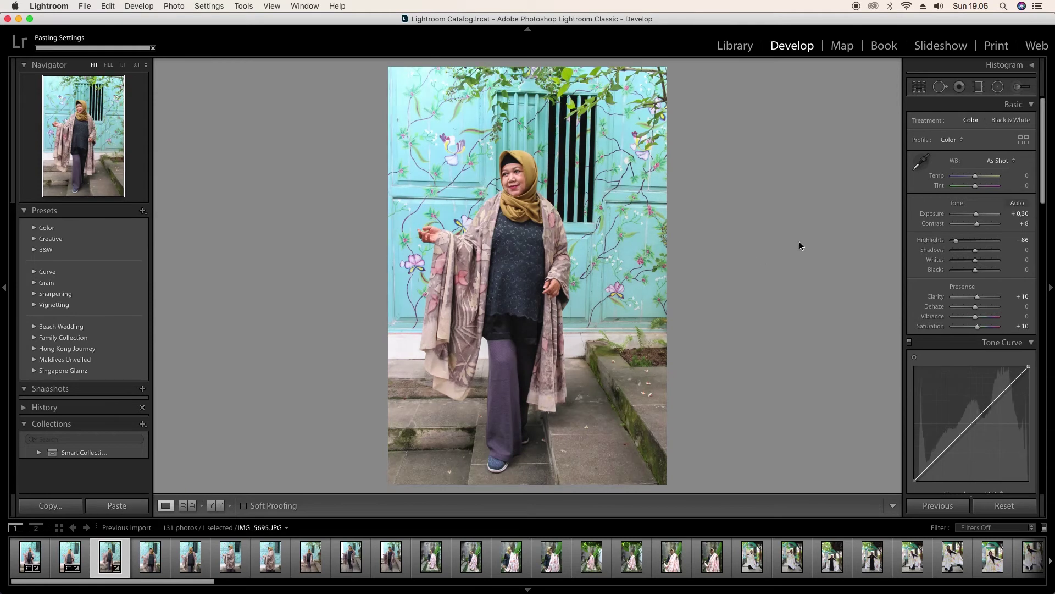
pyautogui.click(978, 215)
pyautogui.moveTo(978, 216); pyautogui.dragTo(978, 217)
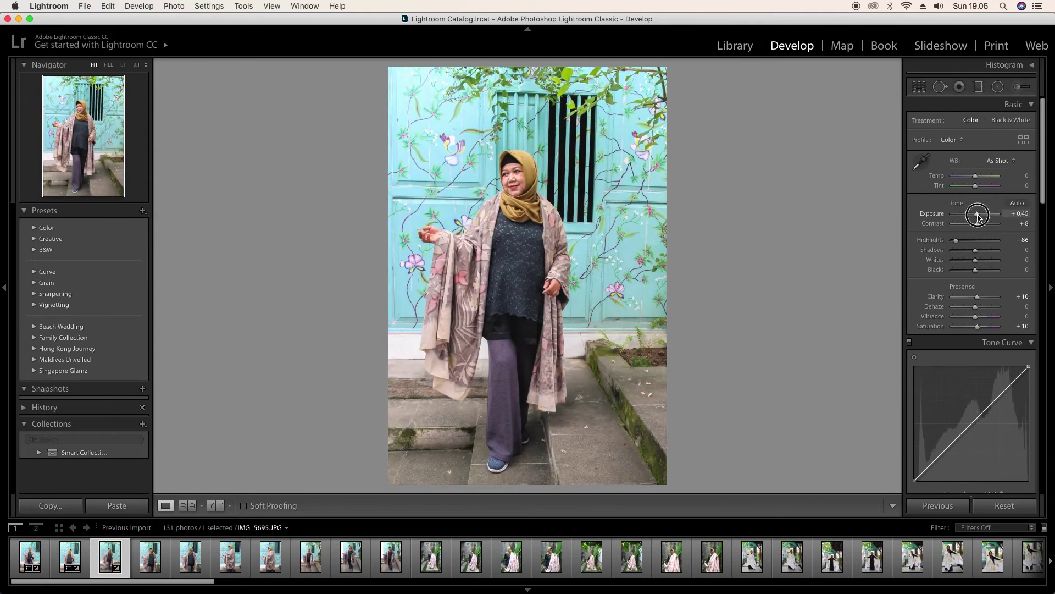
# Step: Apply the copied settings to IMG_5696.JPG and raise its Exposure to +0.50
pyautogui.press('Right')
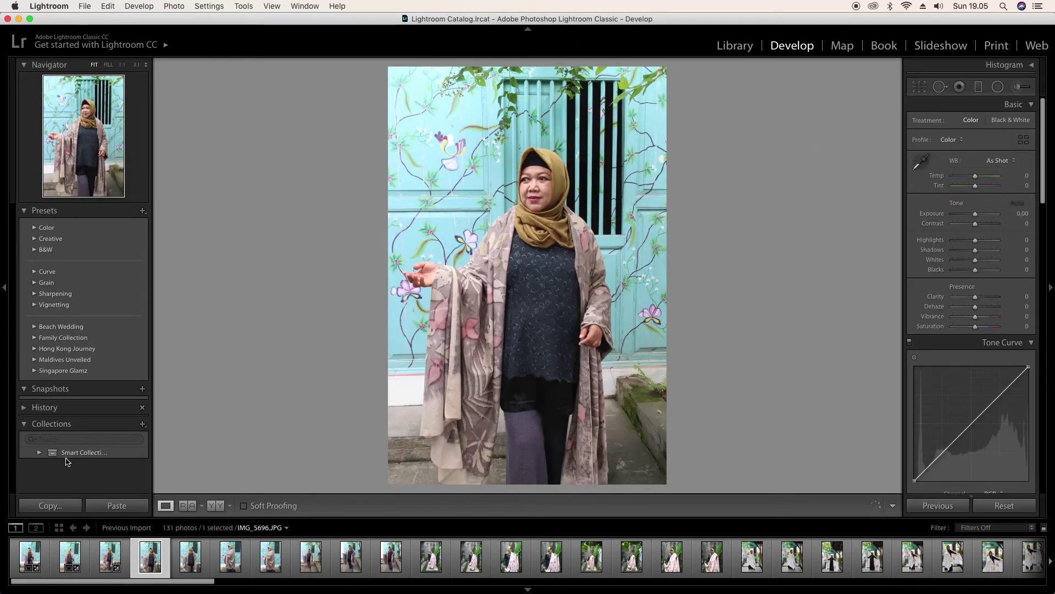
pyautogui.click(113, 506)
pyautogui.moveTo(979, 215); pyautogui.dragTo(981, 218)
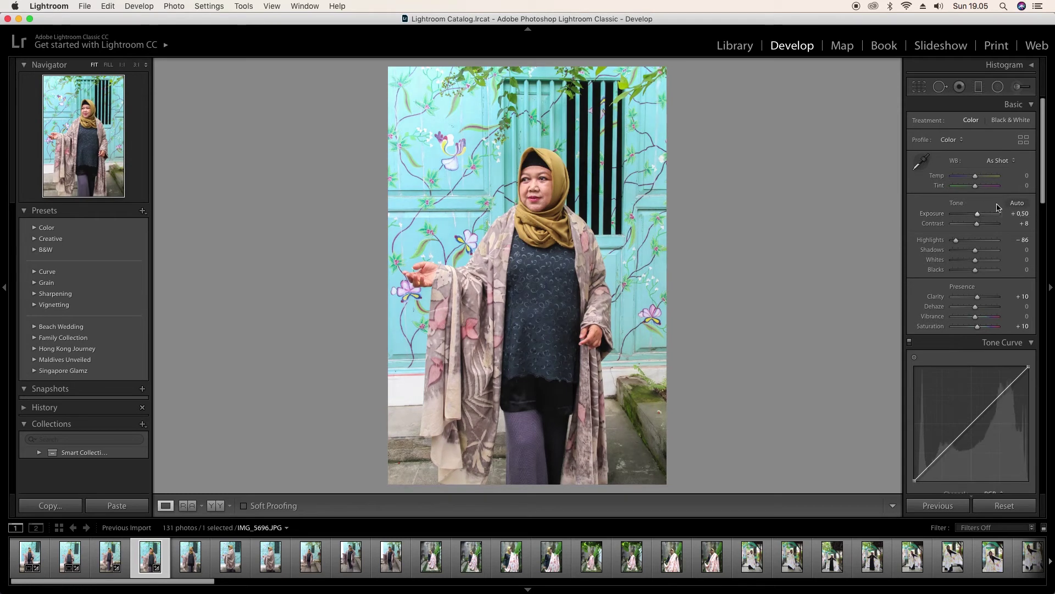
# Step: Delete the photo IMG_5697.JPG
pyautogui.press('Right')
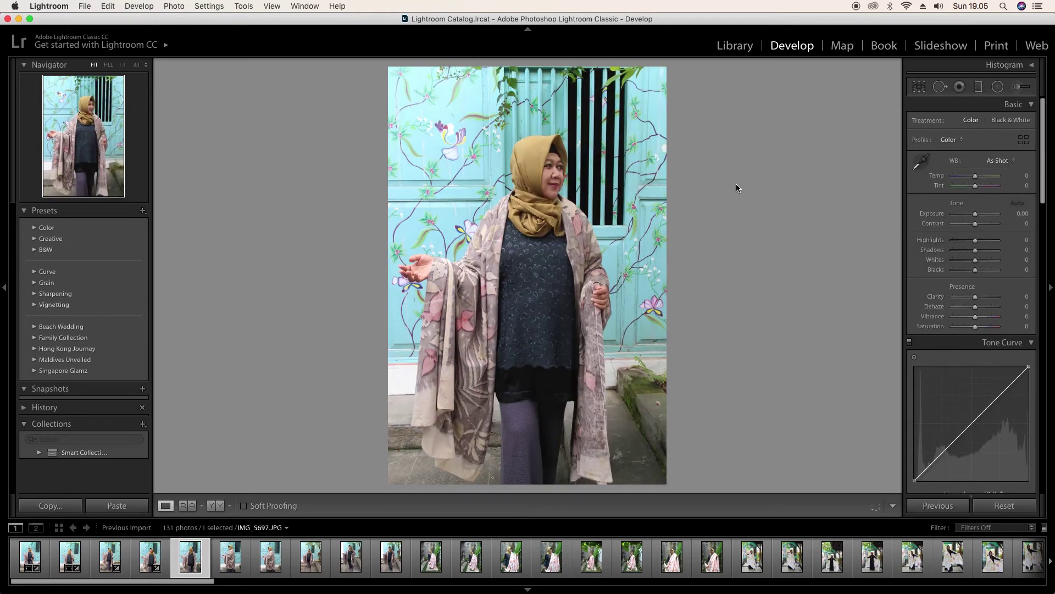
pyautogui.press('Delete')
pyautogui.press('Return')
# Step: Apply the copied settings to IMG_5698.JPG with Exposure raised to +0.45, and copy the resulting develop settings
pyautogui.click(105, 507)
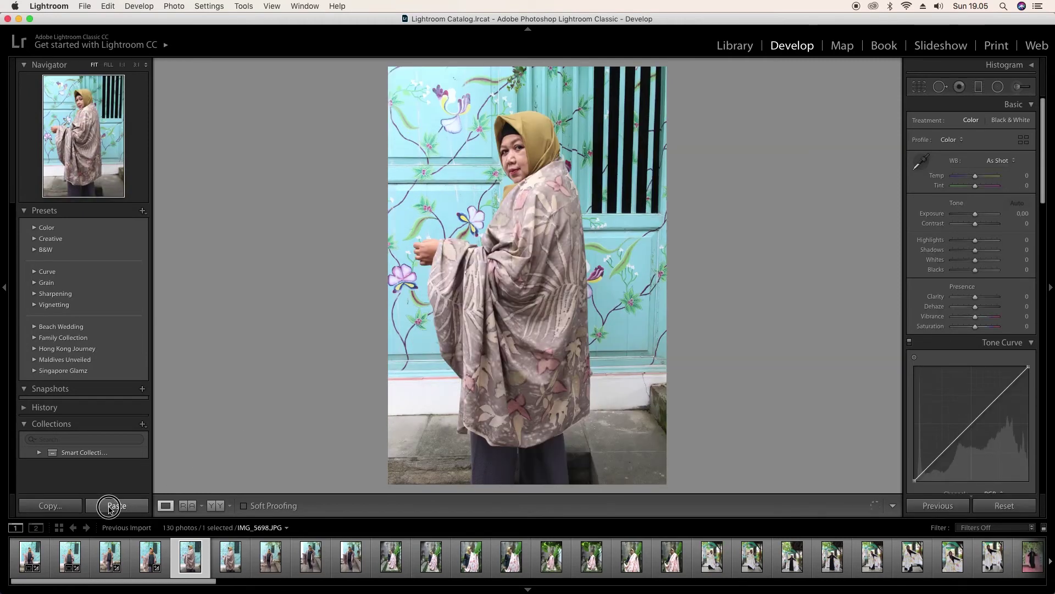
pyautogui.moveTo(976, 218); pyautogui.dragTo(978, 217)
pyautogui.click(50, 506)
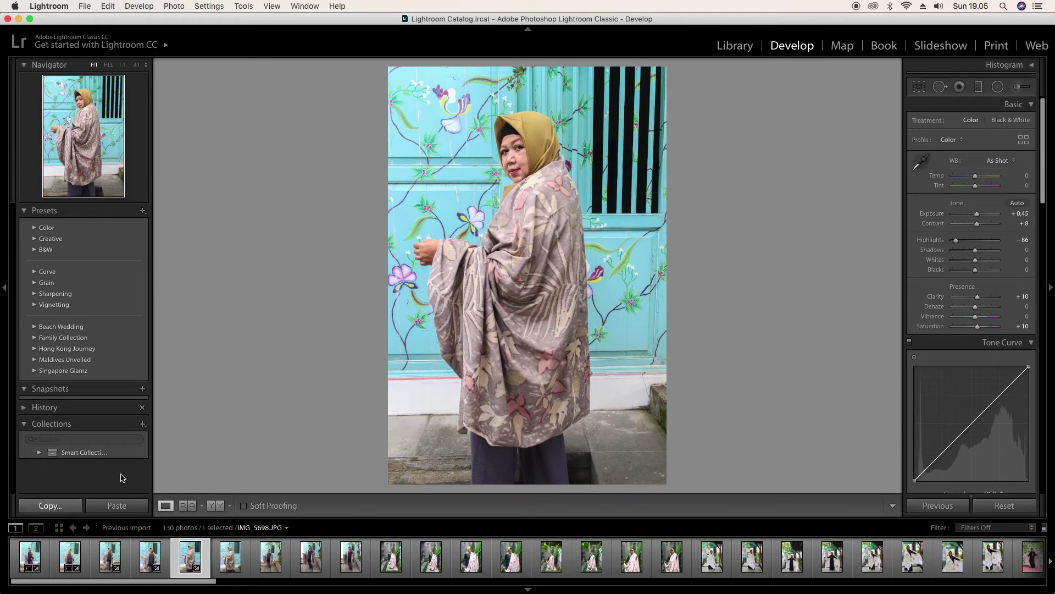
pyautogui.click(705, 335)
# Step: Compare IMG_5698.JPG with the photo right after it, and delete that following photo
pyautogui.press('Right')
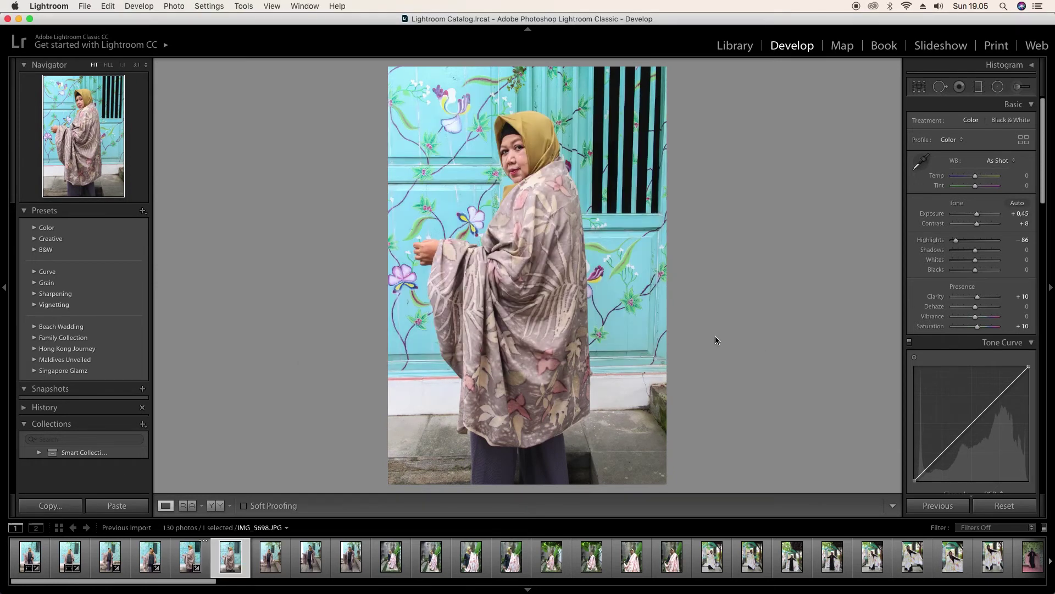
pyautogui.press('Left')
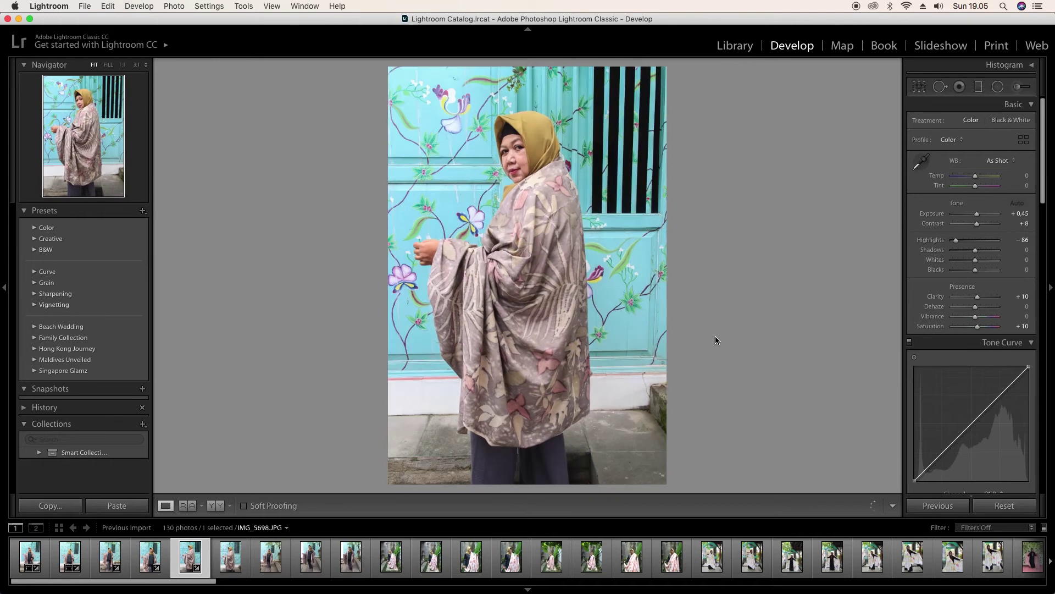
pyautogui.press('Right')
pyautogui.press('Delete')
pyautogui.press('Return')
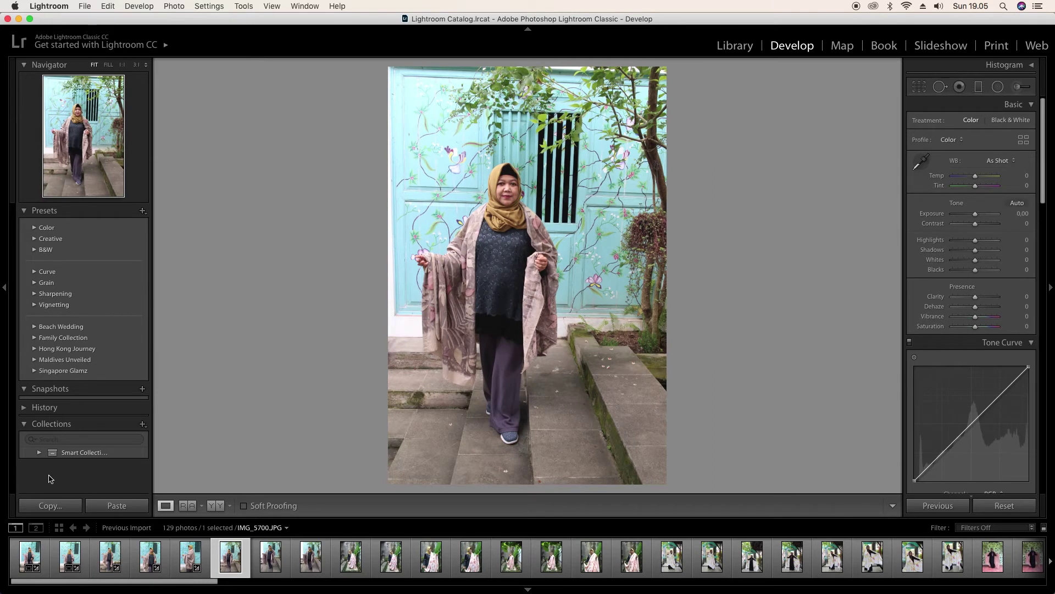
# Step: Compare IMG_5700.JPG with IMG_5701.JPG and delete IMG_5700.JPG
pyautogui.press('Right')
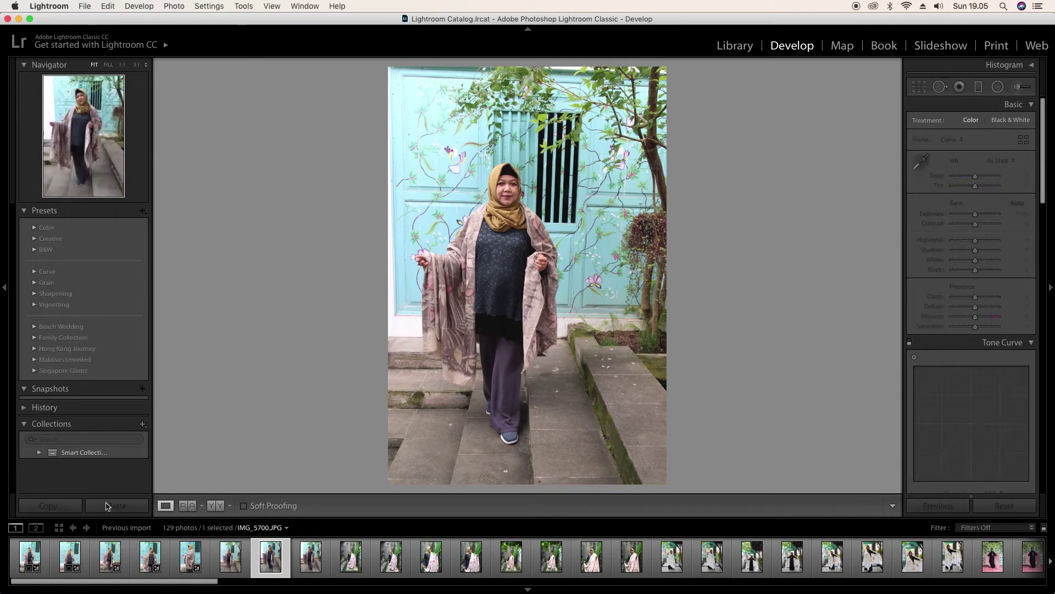
pyautogui.press('Left')
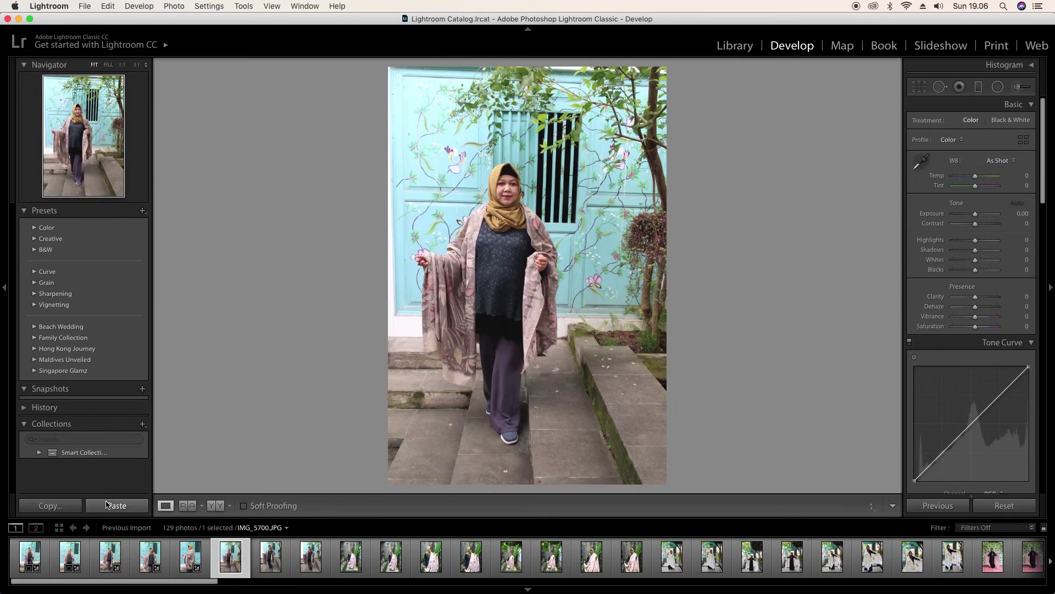
pyautogui.press('Right')
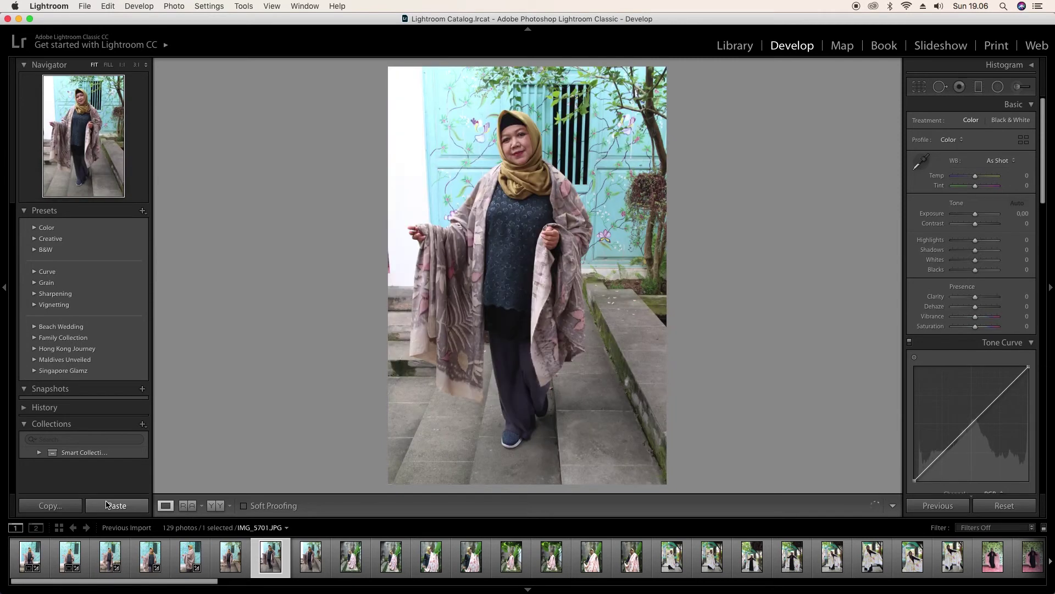
pyautogui.press('Left')
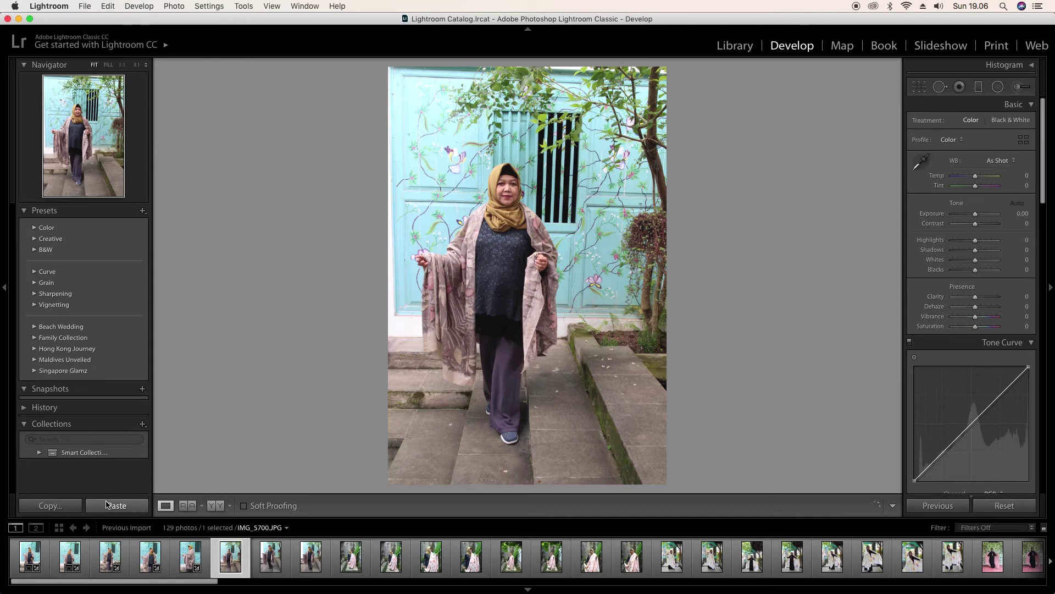
pyautogui.press('Right')
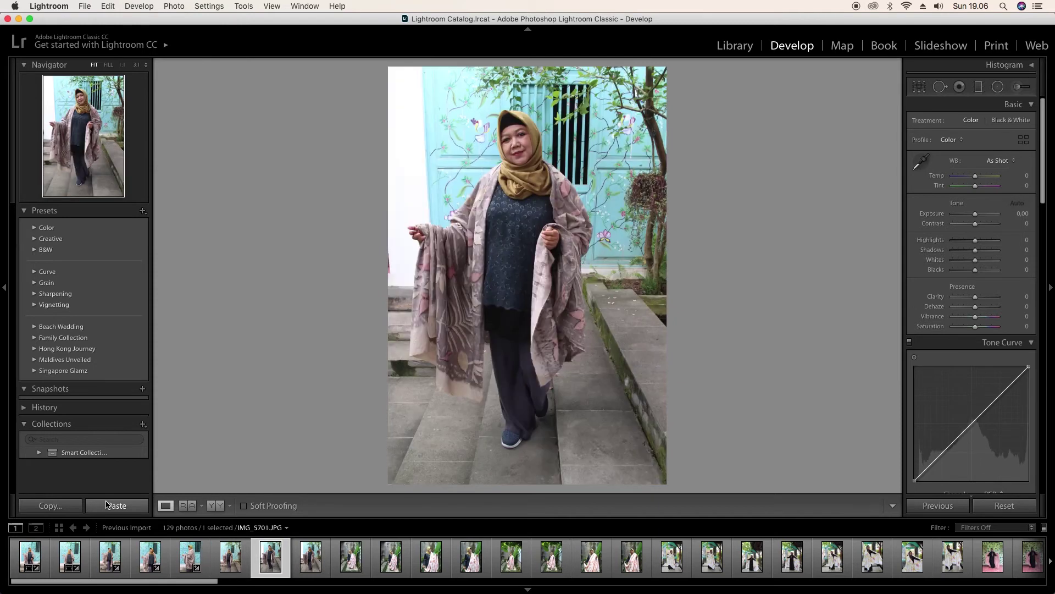
pyautogui.press('Left')
pyautogui.press('Delete')
pyautogui.press('Return')
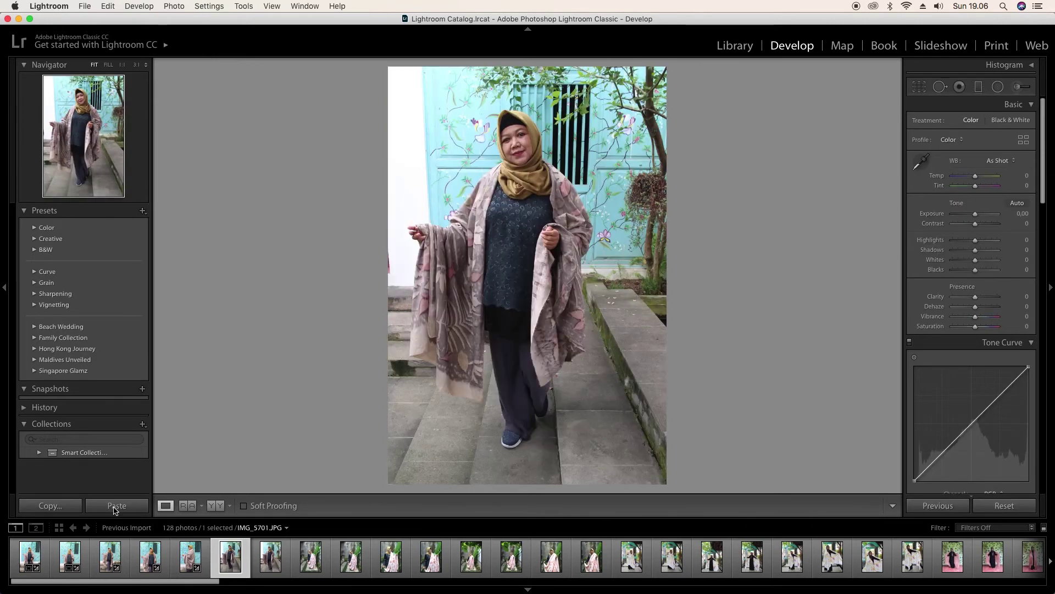
# Step: Apply the copied settings to IMG_5701.JPG and straighten it by rotating the crop slightly clockwise
pyautogui.click(115, 507)
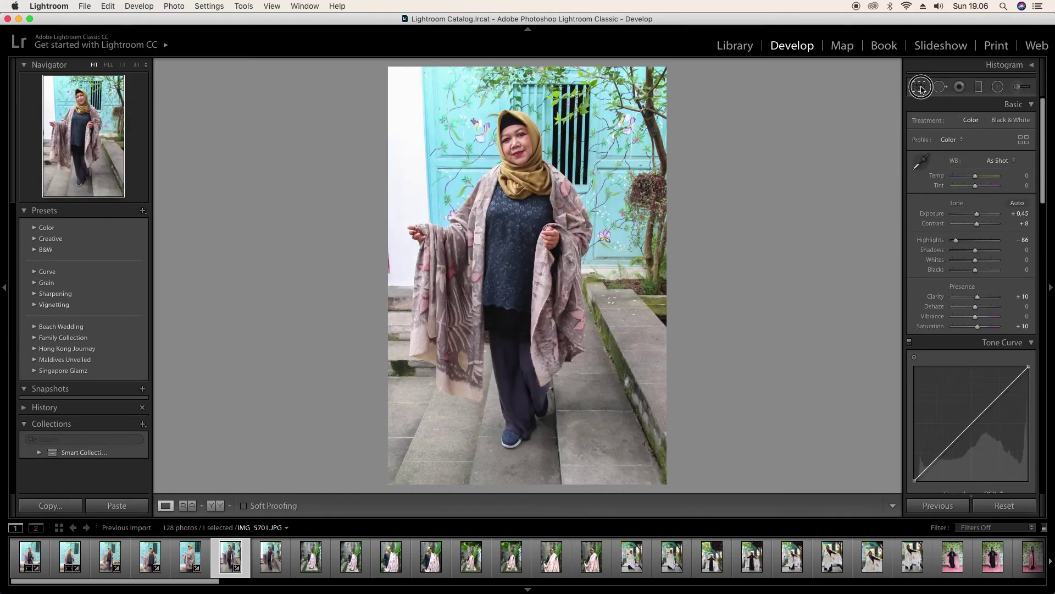
pyautogui.click(921, 88)
pyautogui.moveTo(753, 94); pyautogui.dragTo(754, 94)
pyautogui.press('Return')
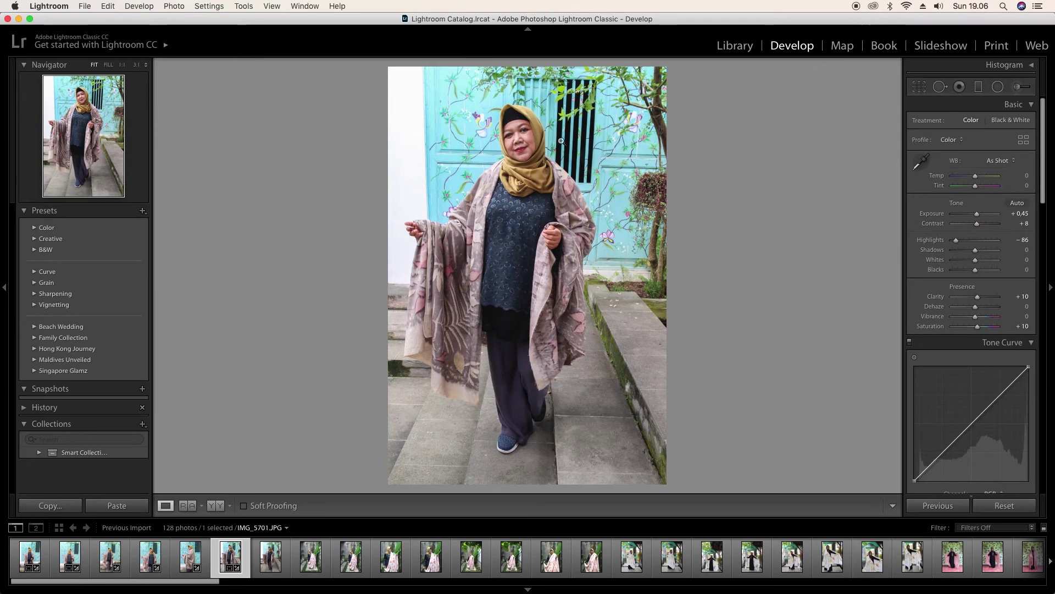
# Step: Inspect the face in IMG_5701.JPG up close and set the photo's Highlights to −77
pyautogui.click(535, 140)
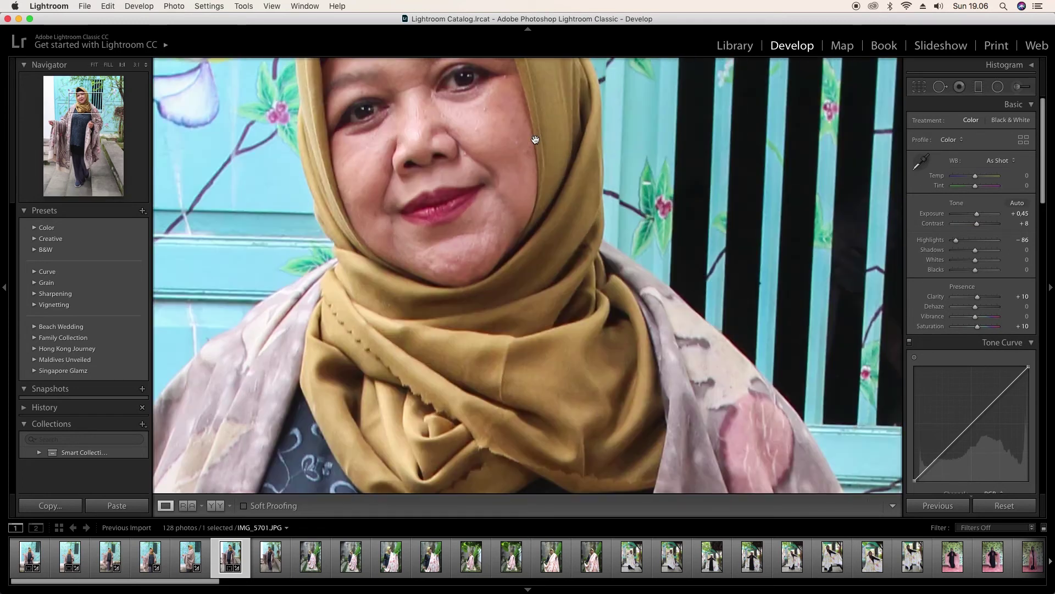
pyautogui.click(507, 163)
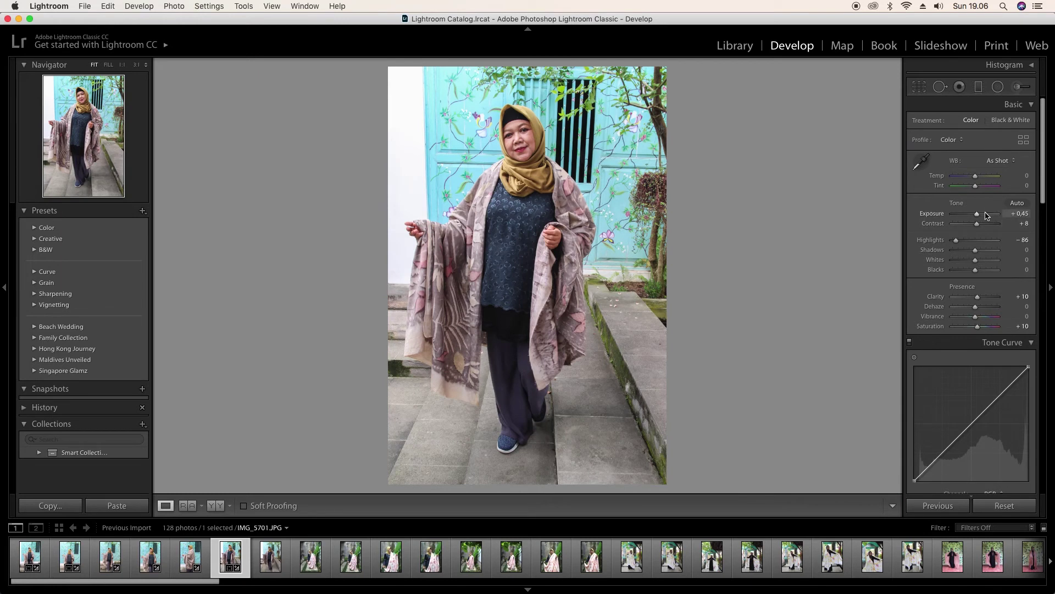
pyautogui.moveTo(956, 242); pyautogui.dragTo(959, 241)
# Step: Compare IMG_5701.JPG with IMG_5702.JPG and apply the copied settings to IMG_5702.JPG
pyautogui.press('Right')
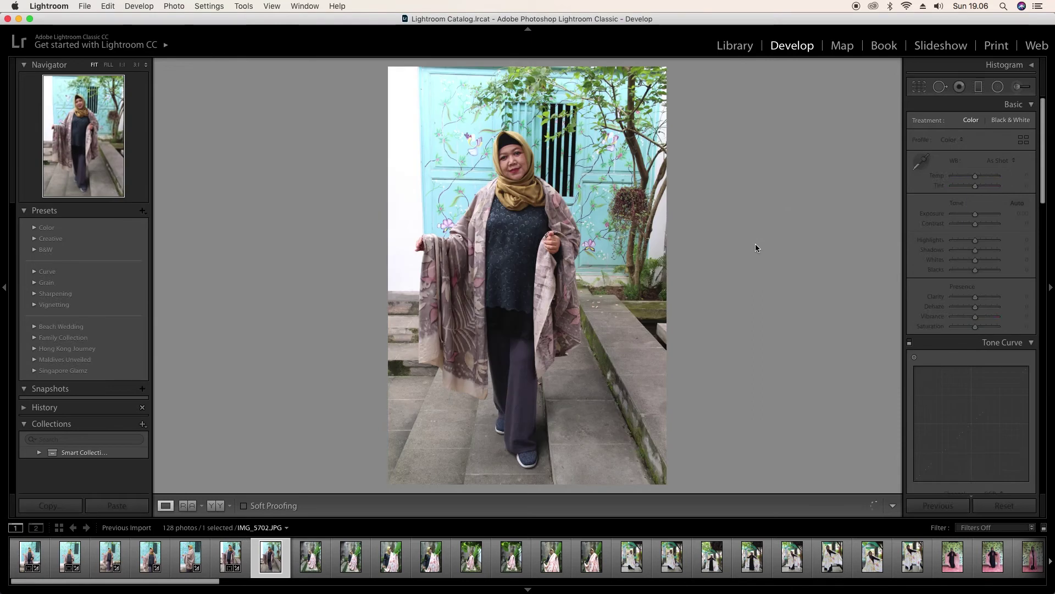
pyautogui.press('Left')
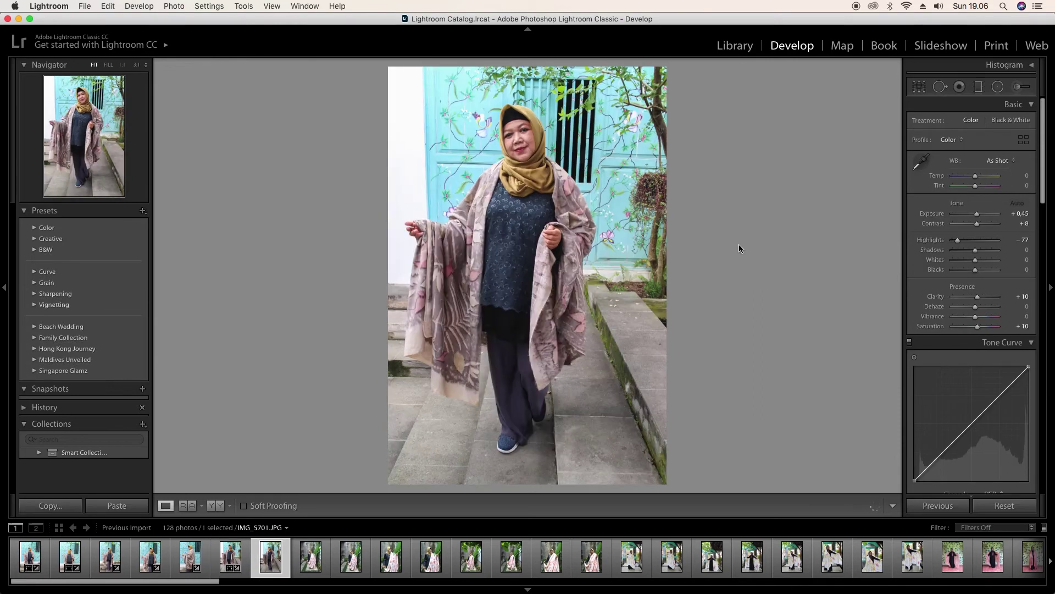
pyautogui.press('Right')
pyautogui.click(104, 509)
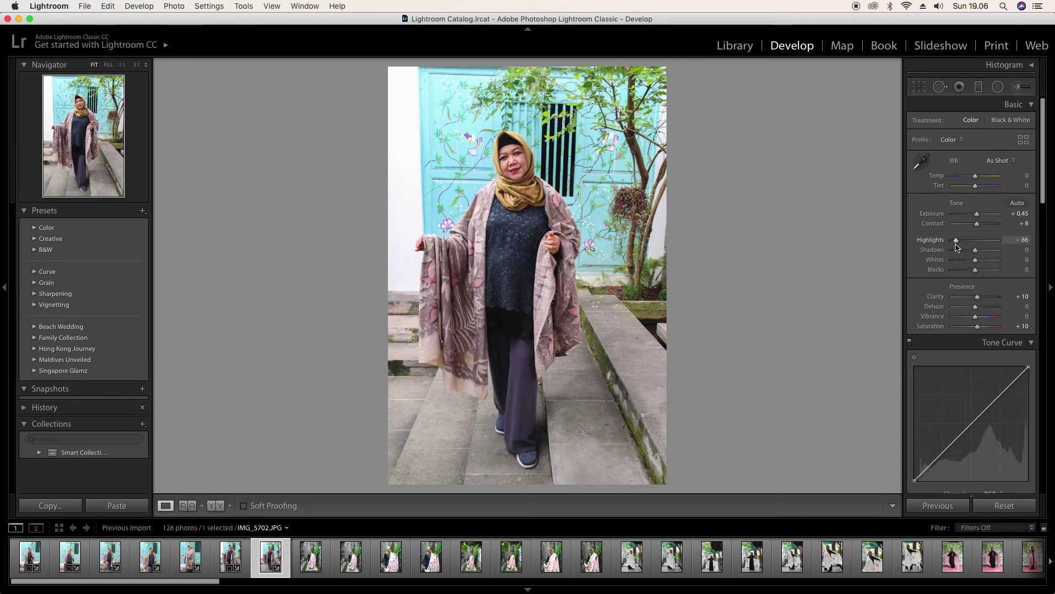
# Step: Apply the copied settings to IMG_5703.JPG and set its Highlights to −100
pyautogui.press('Right')
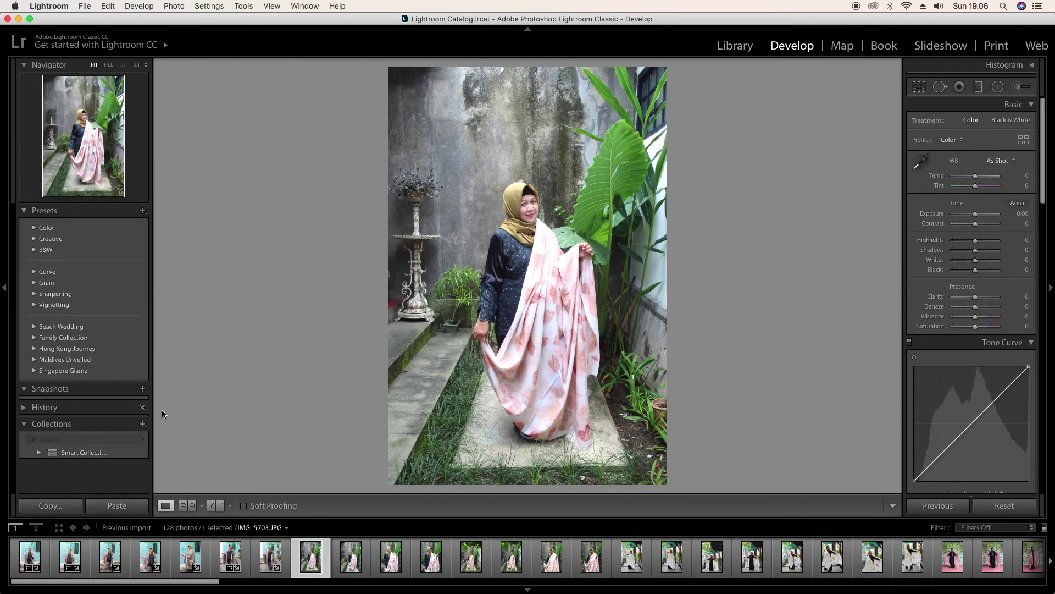
pyautogui.click(113, 505)
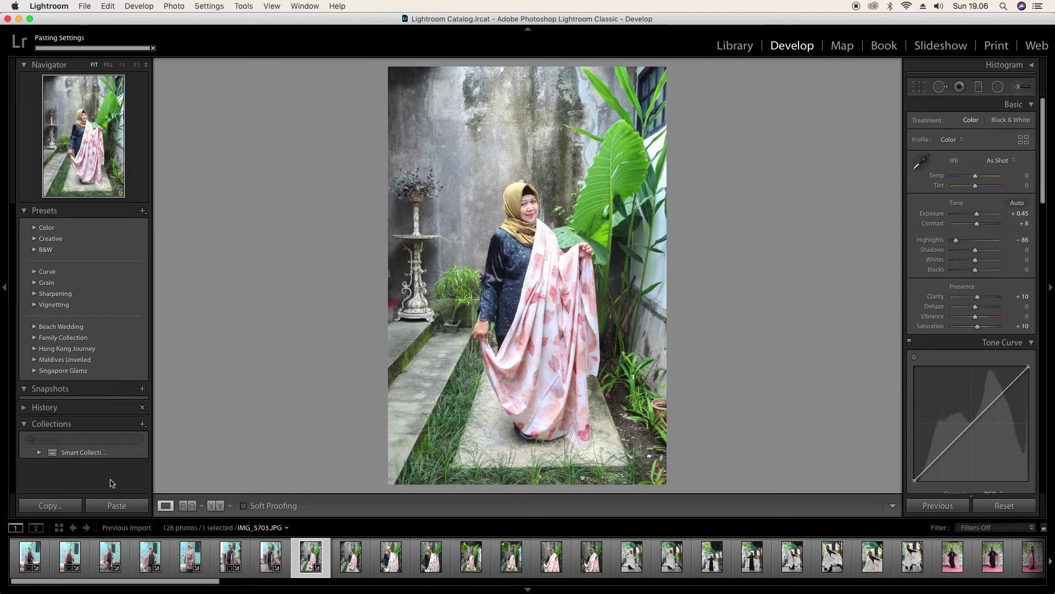
pyautogui.moveTo(956, 240); pyautogui.dragTo(941, 243)
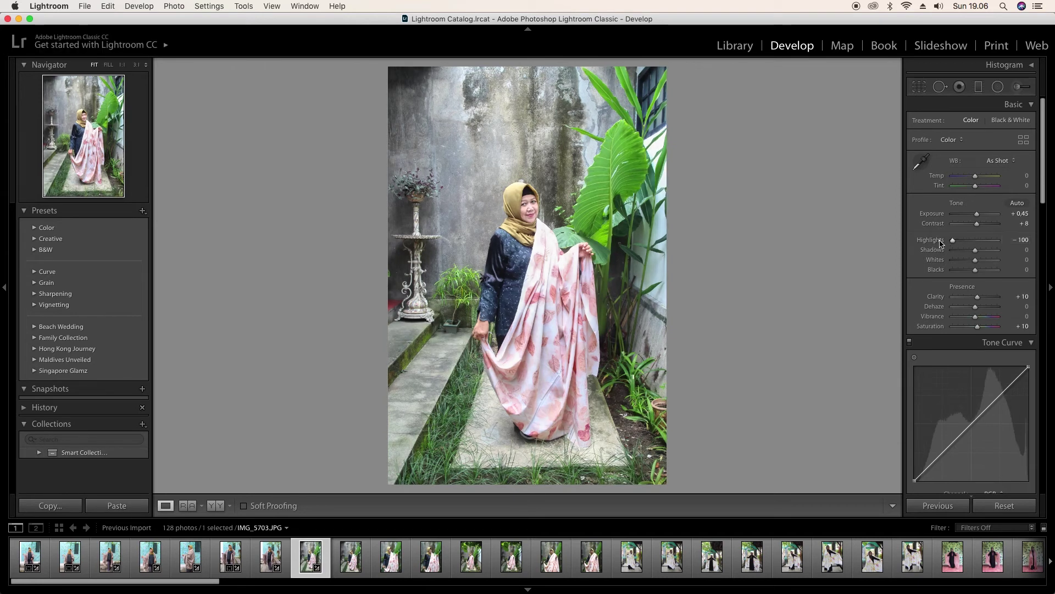
# Step: Inspect the pink leaf-print fabric in IMG_5703.JPG up close and set the photo's Whites to −13
pyautogui.click(548, 308)
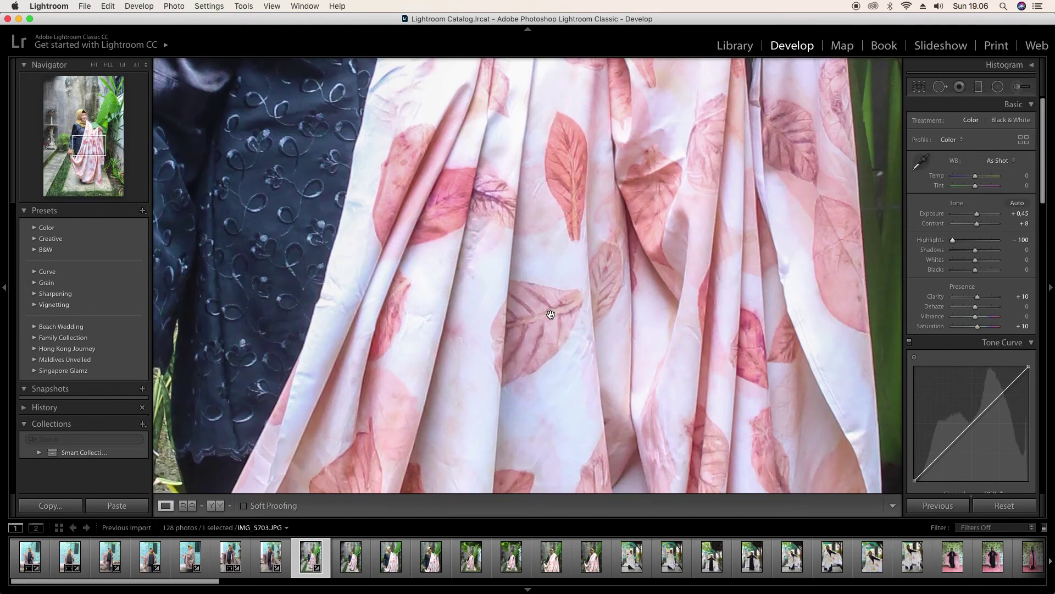
pyautogui.scroll(5, 537, 245)
pyautogui.scroll(5, 519, 283)
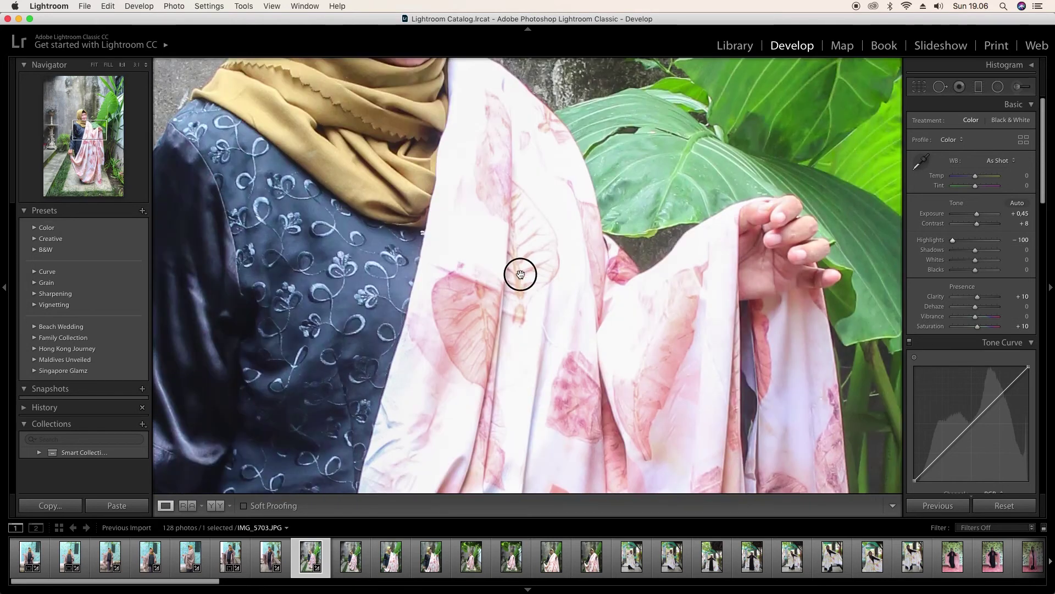
pyautogui.click(520, 270)
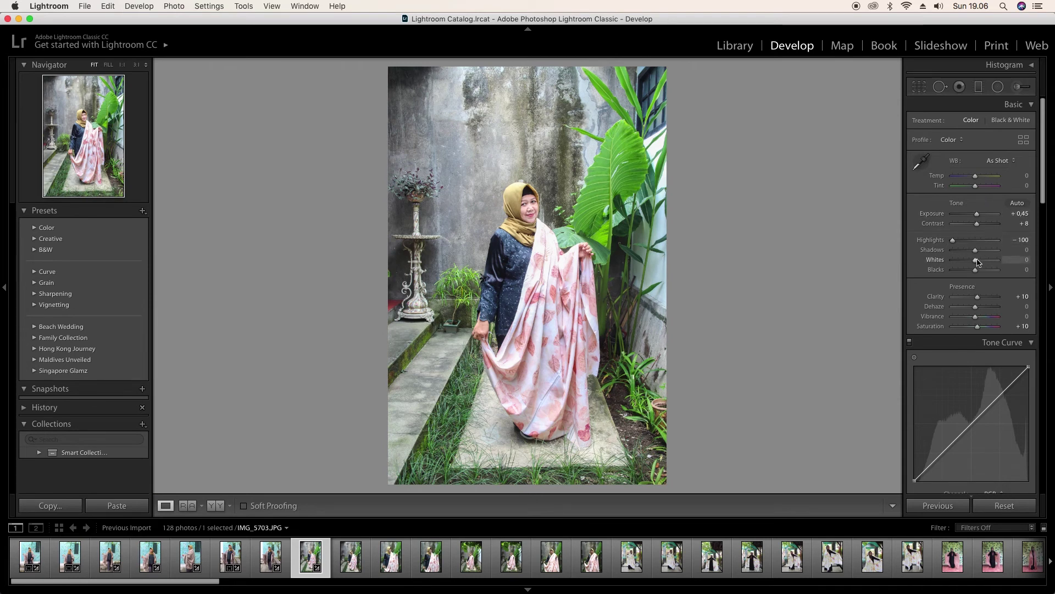
pyautogui.moveTo(978, 264); pyautogui.dragTo(974, 264)
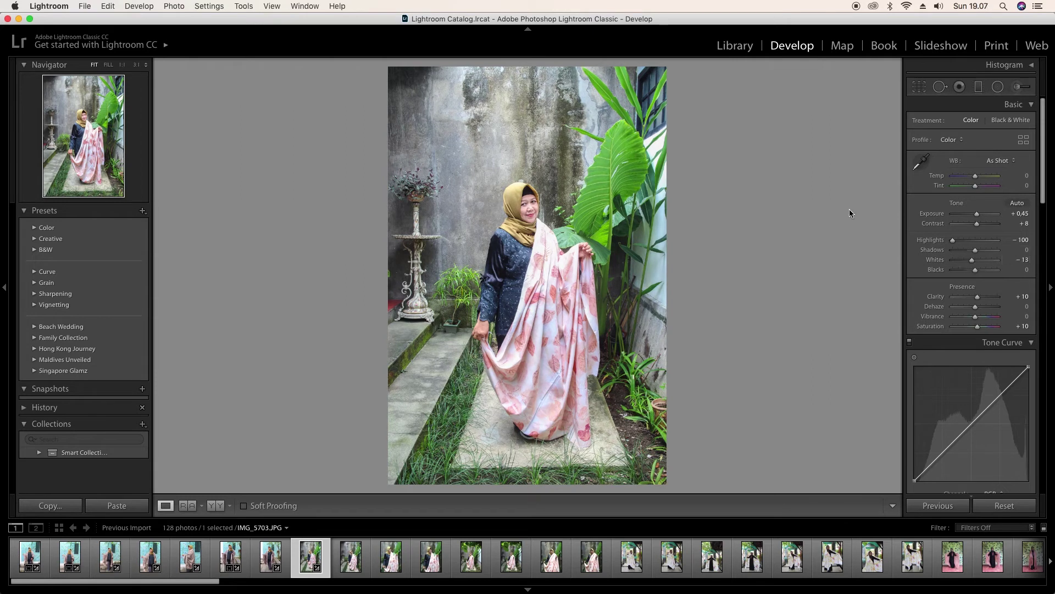
# Step: Check IMG_5703.JPG against the following photo and copy the develop settings of IMG_5703.JPG
pyautogui.press('Right')
pyautogui.press('Left')
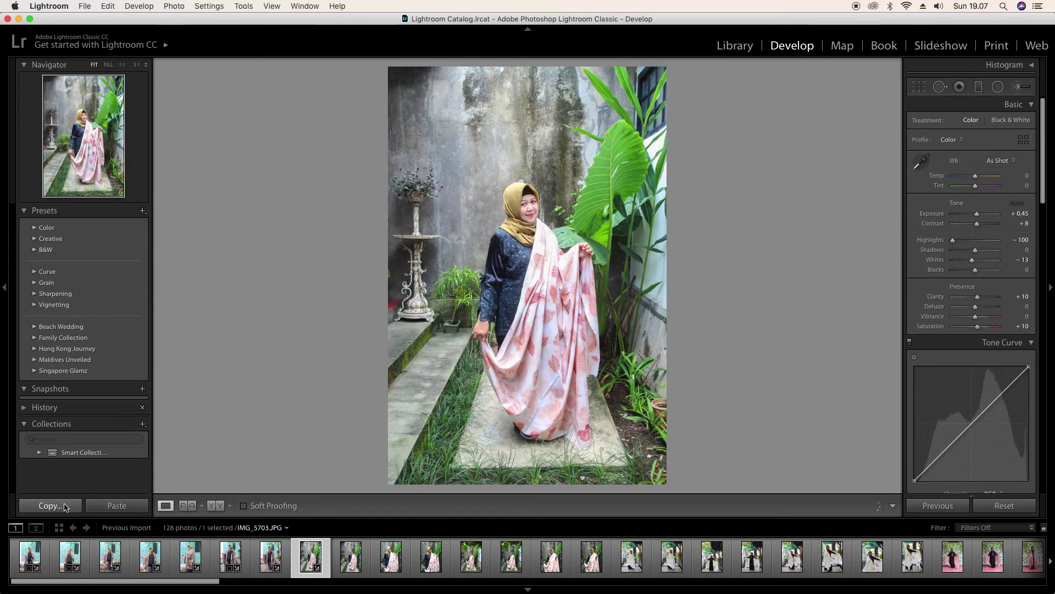
pyautogui.press('super+shift+c')
pyautogui.click(713, 340)
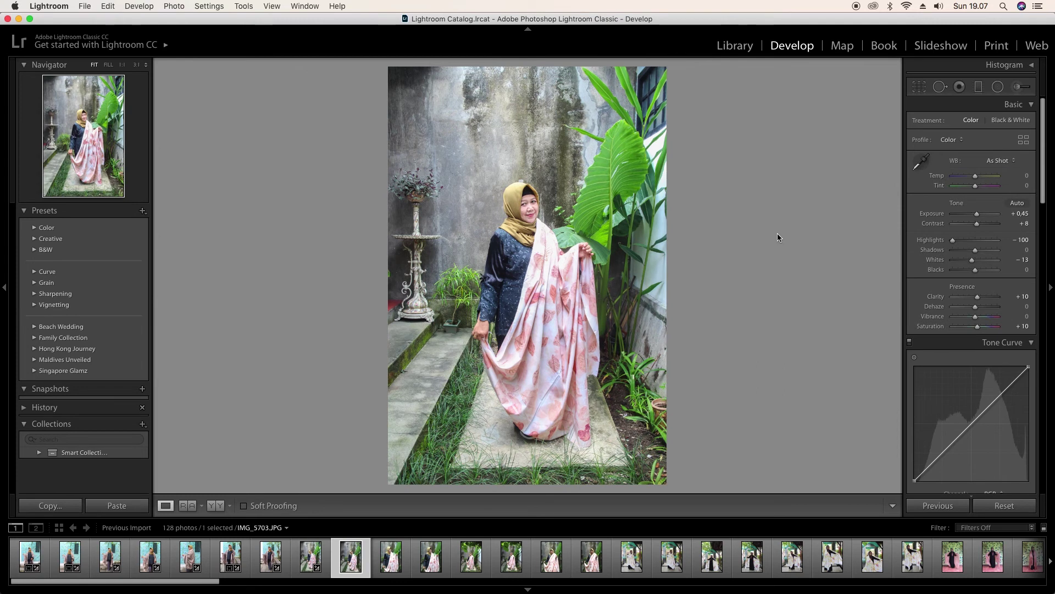
# Step: Compare IMG_5703.JPG with IMG_5704.JPG and delete IMG_5704.JPG
pyautogui.press('Right')
pyautogui.press('Left')
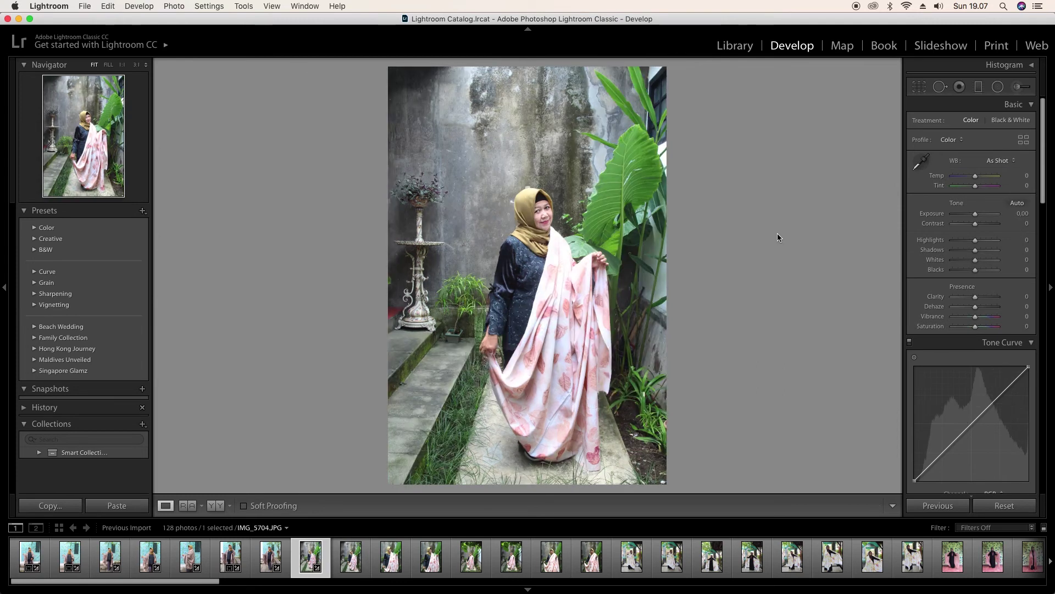
pyautogui.press('Delete')
pyautogui.press('Return')
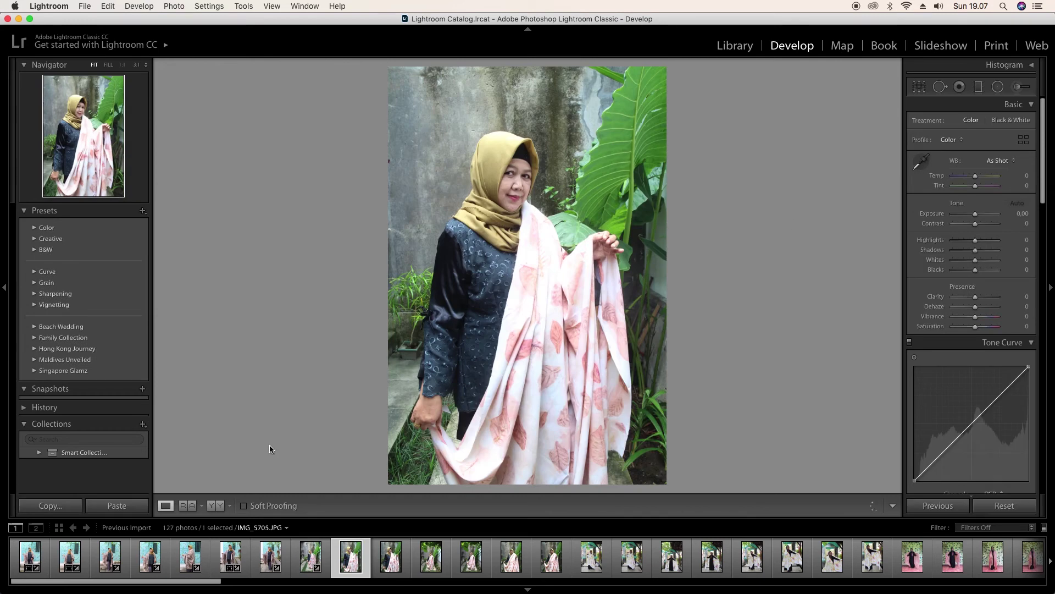
# Step: Apply the copied settings to IMG_5705.JPG and set its Whites to −20
pyautogui.click(116, 505)
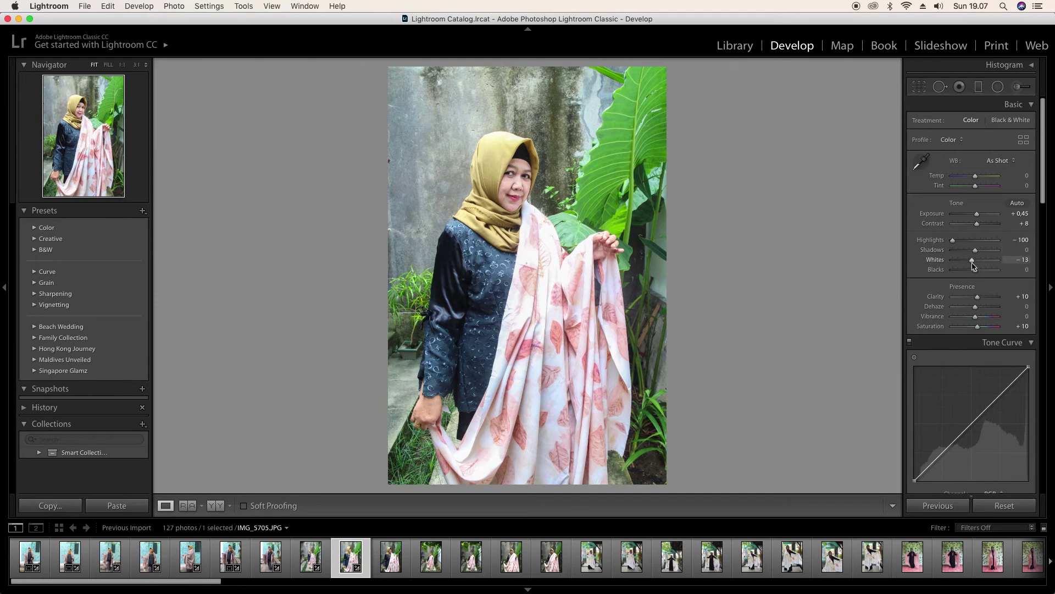
pyautogui.moveTo(973, 266); pyautogui.dragTo(970, 265)
# Step: Compare IMG_5705.JPG with IMG_5706.JPG and delete IMG_5706.JPG
pyautogui.press('\\')
pyautogui.press('\\')
pyautogui.press('\\')
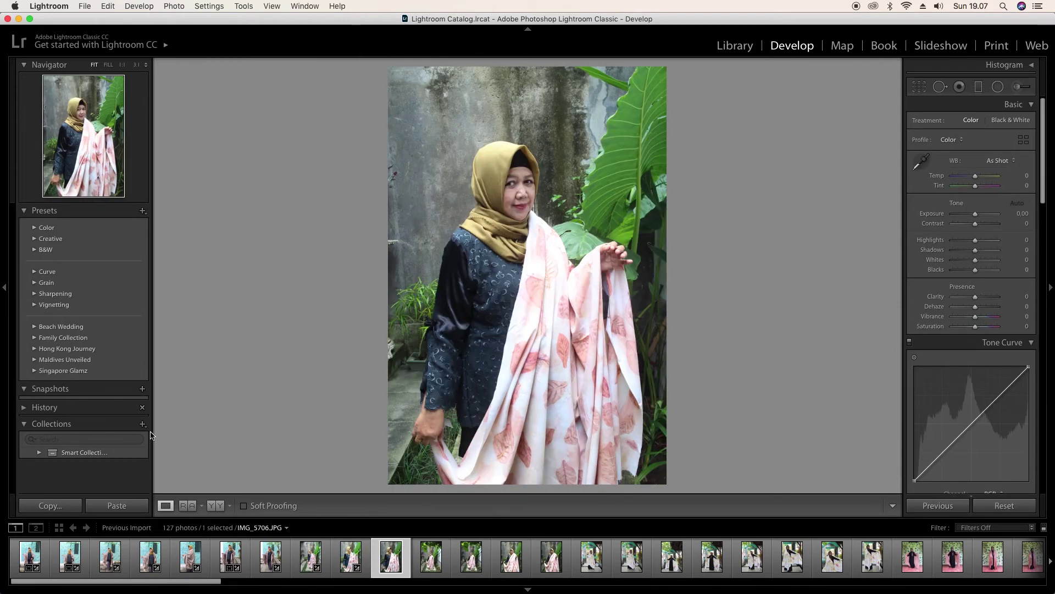
pyautogui.press('\\')
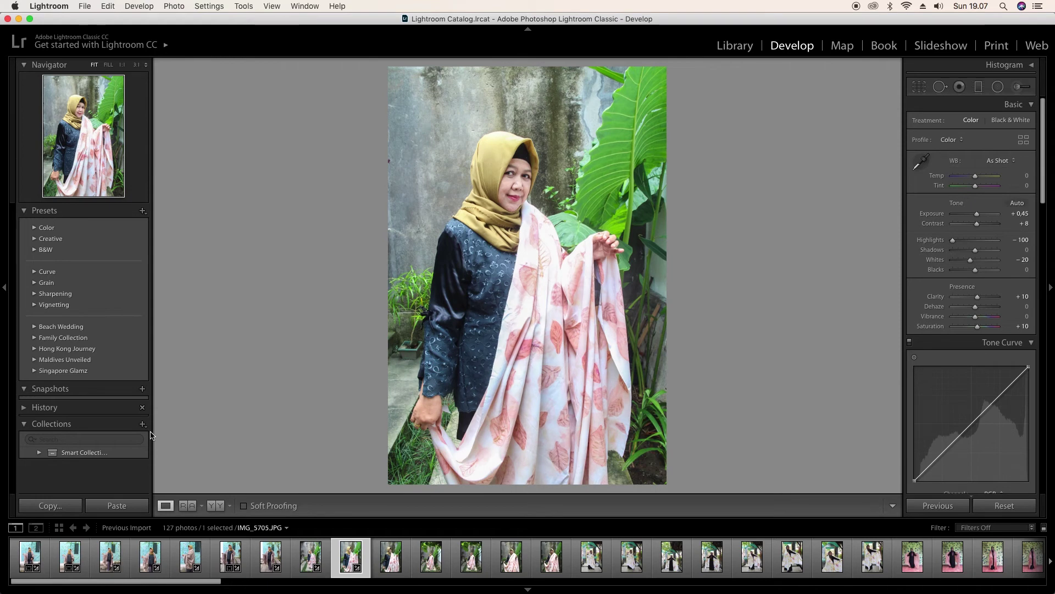
pyautogui.press('Right')
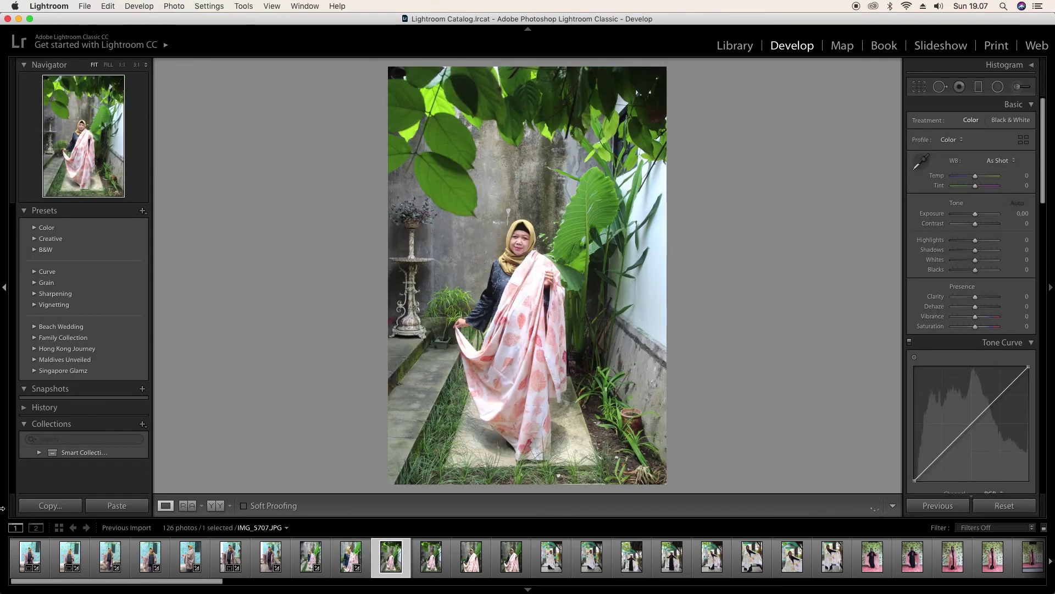
# Step: Apply the copied settings to IMG_5707.JPG and straighten it by slightly rotating the crop
pyautogui.click(117, 505)
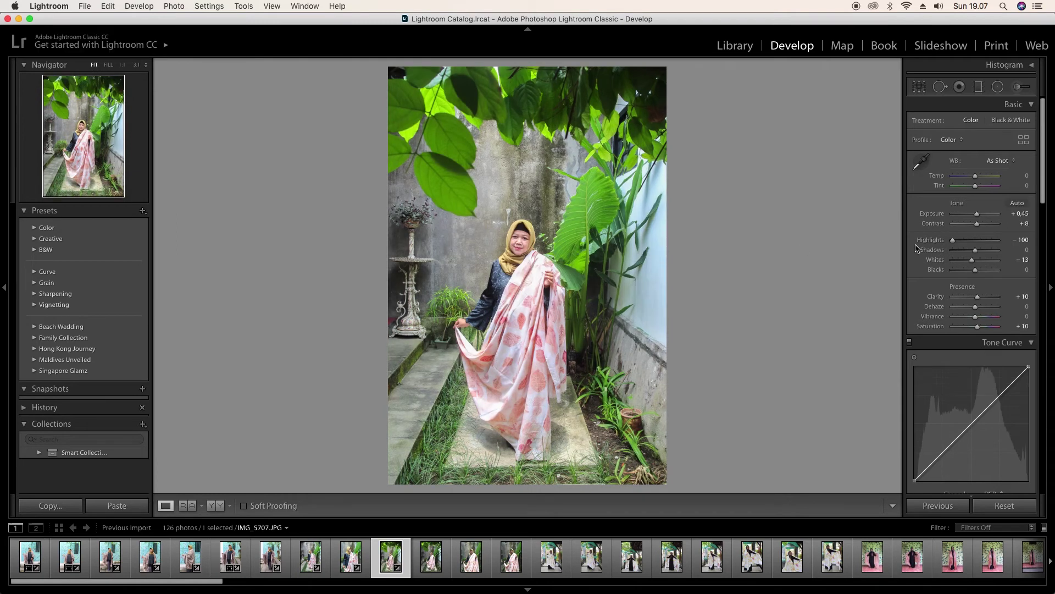
pyautogui.click(919, 86)
pyautogui.press('Return')
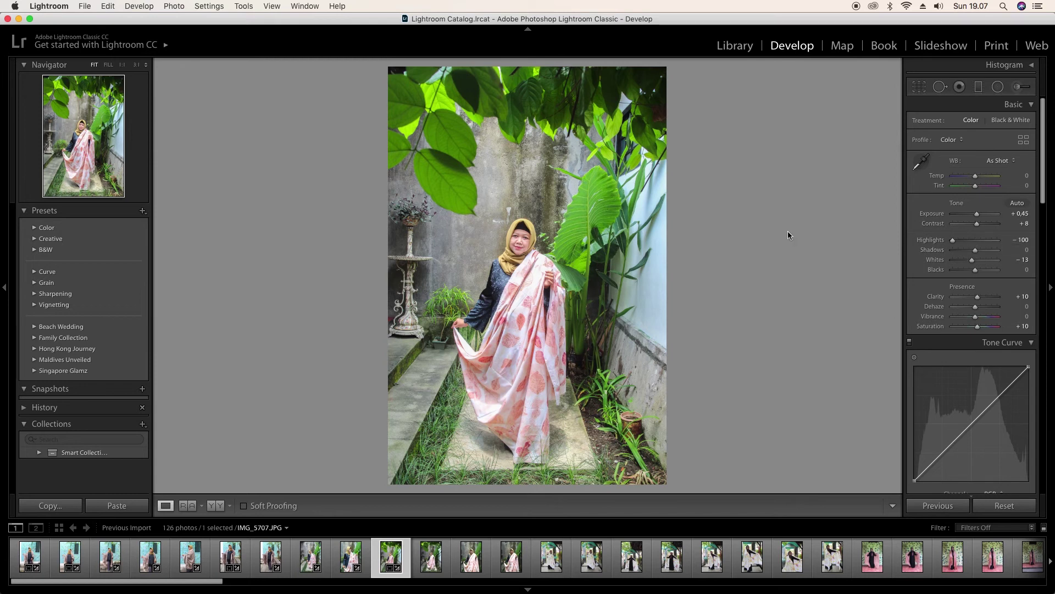
# Step: Compare IMG_5707.JPG with the photo right after it, and delete that following photo
pyautogui.press('Right')
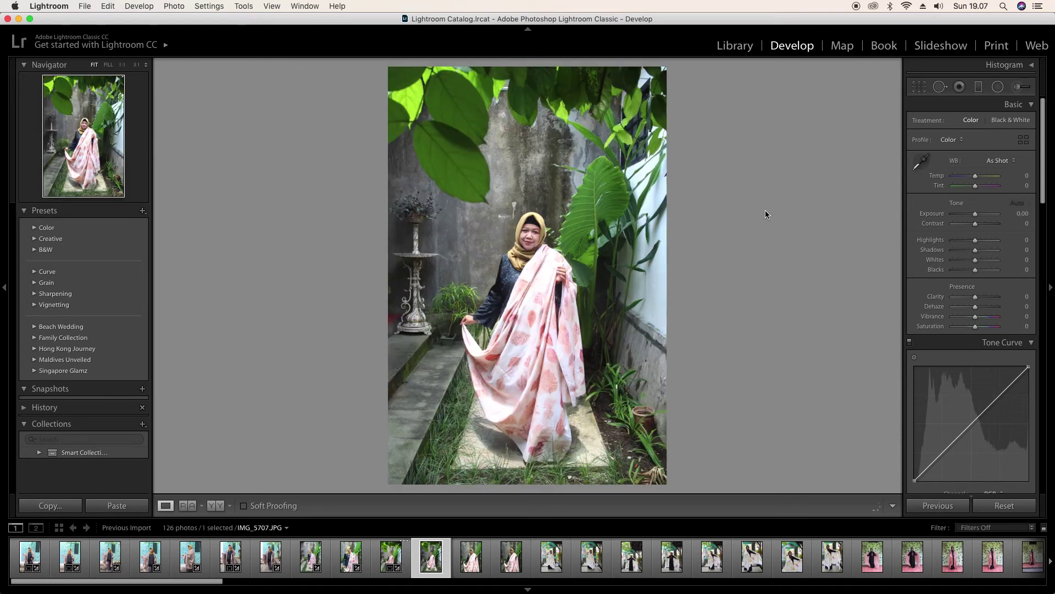
pyautogui.press('Left')
pyautogui.press('Right')
pyautogui.press('Delete')
pyautogui.press('Return')
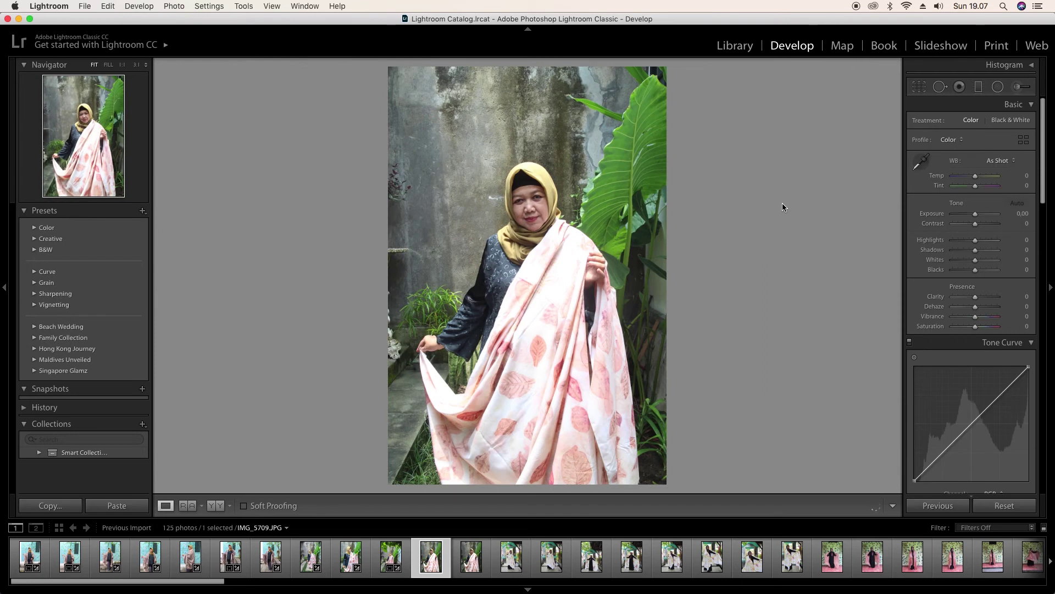
# Step: Apply the copied settings to IMG_5709.JPG with Whites lowered slightly further, and delete the similar IMG_5710.JPG
pyautogui.click(108, 500)
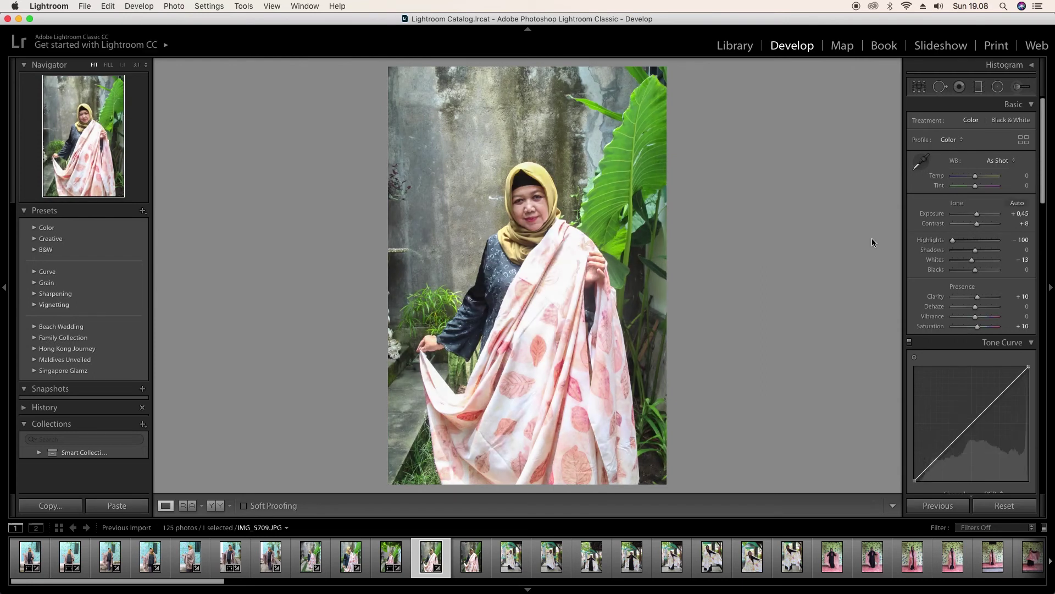
pyautogui.moveTo(972, 260); pyautogui.dragTo(966, 263)
pyautogui.press('Right')
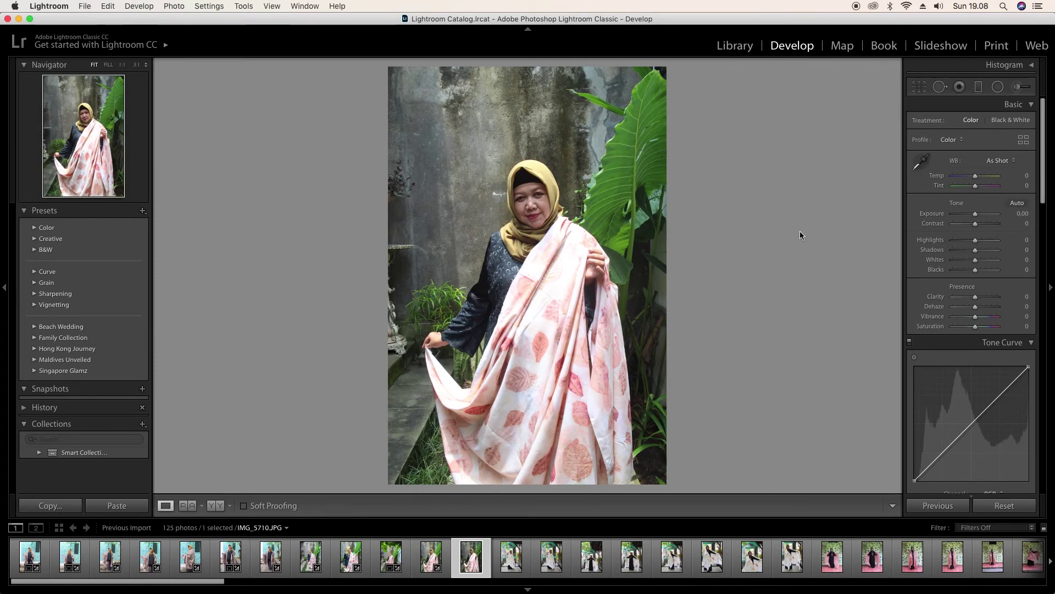
pyautogui.press('Delete')
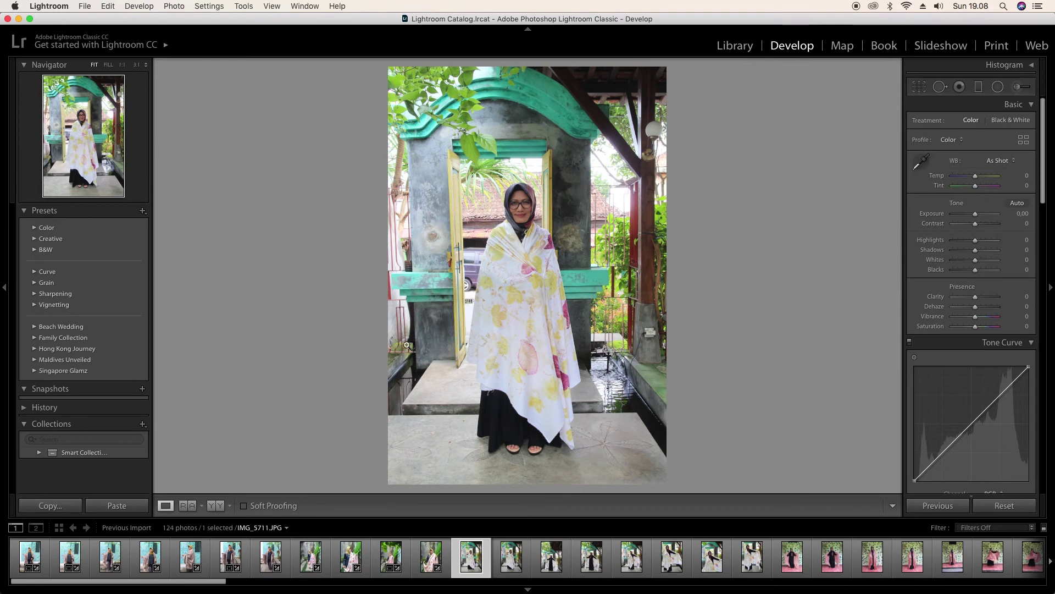
# Step: Apply the copied settings to IMG_5711.JPG and straighten it by slightly rotating the crop
pyautogui.click(108, 507)
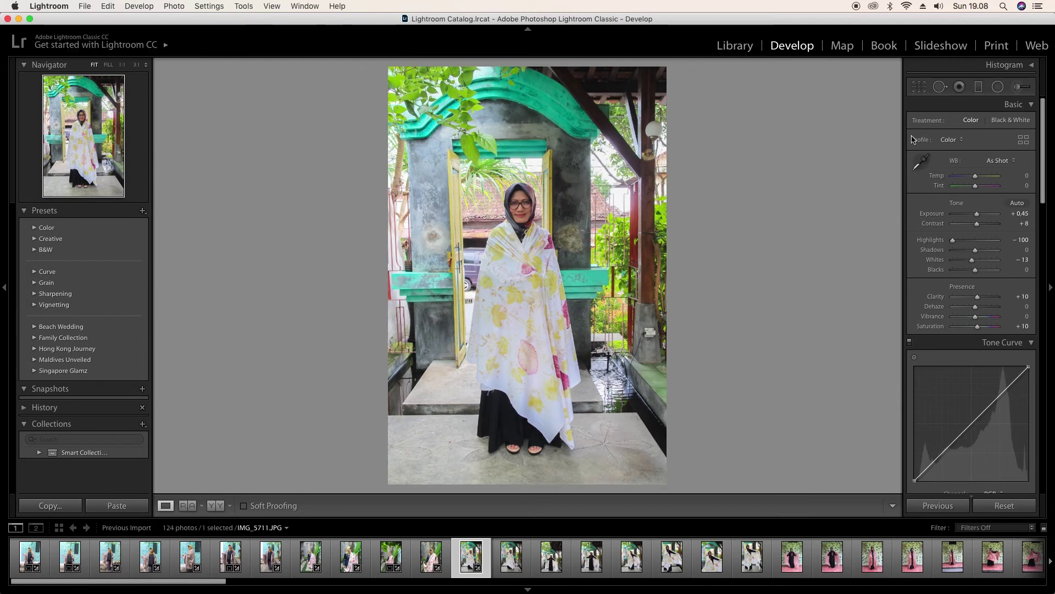
pyautogui.click(920, 87)
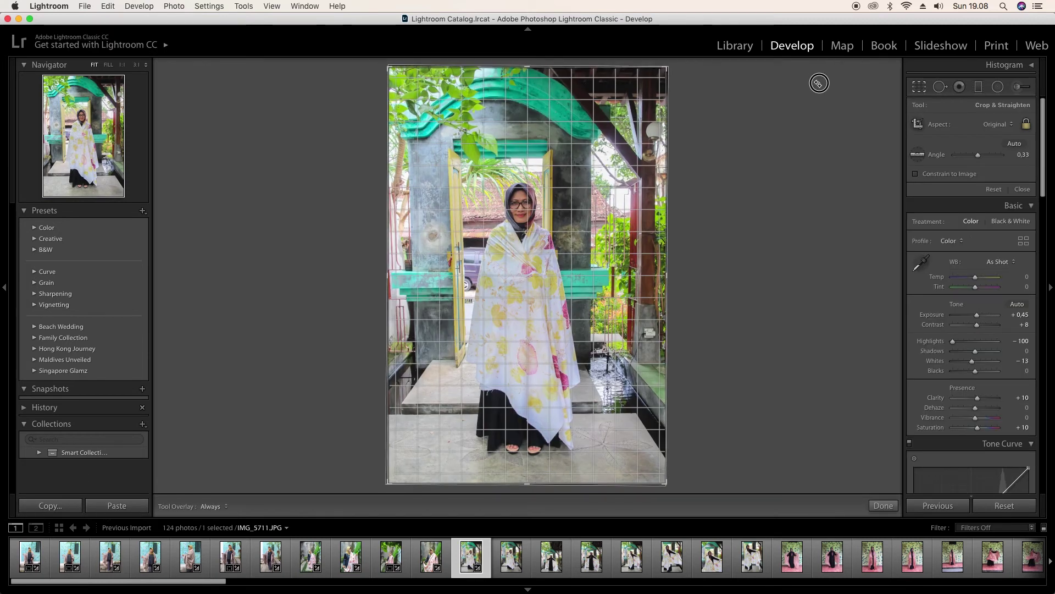
pyautogui.press('Return')
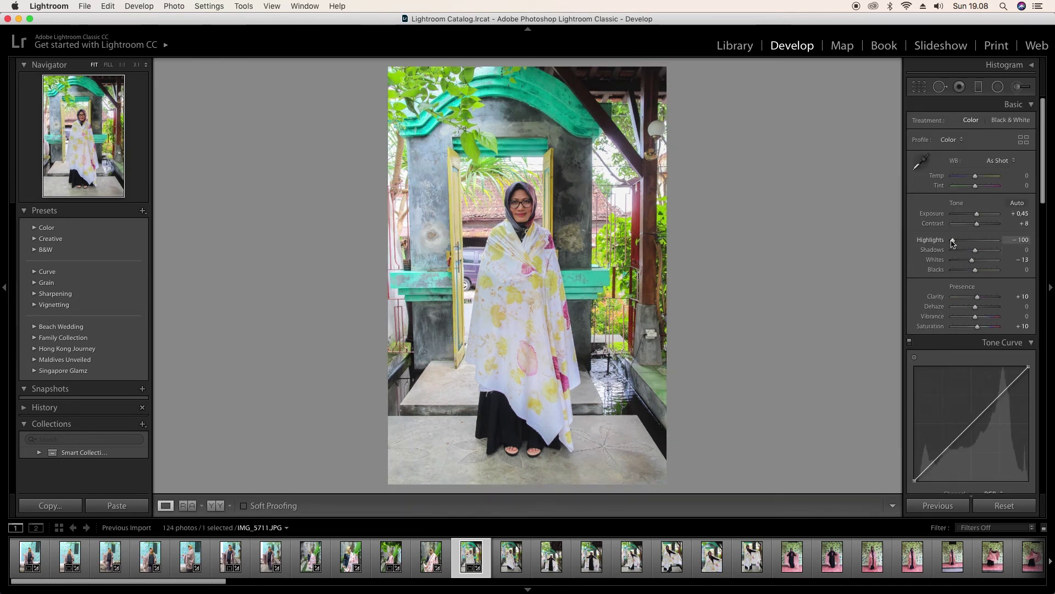
# Step: Set the Highlights of IMG_5711.JPG to −95 and its Whites to −20
pyautogui.moveTo(954, 242); pyautogui.dragTo(956, 241)
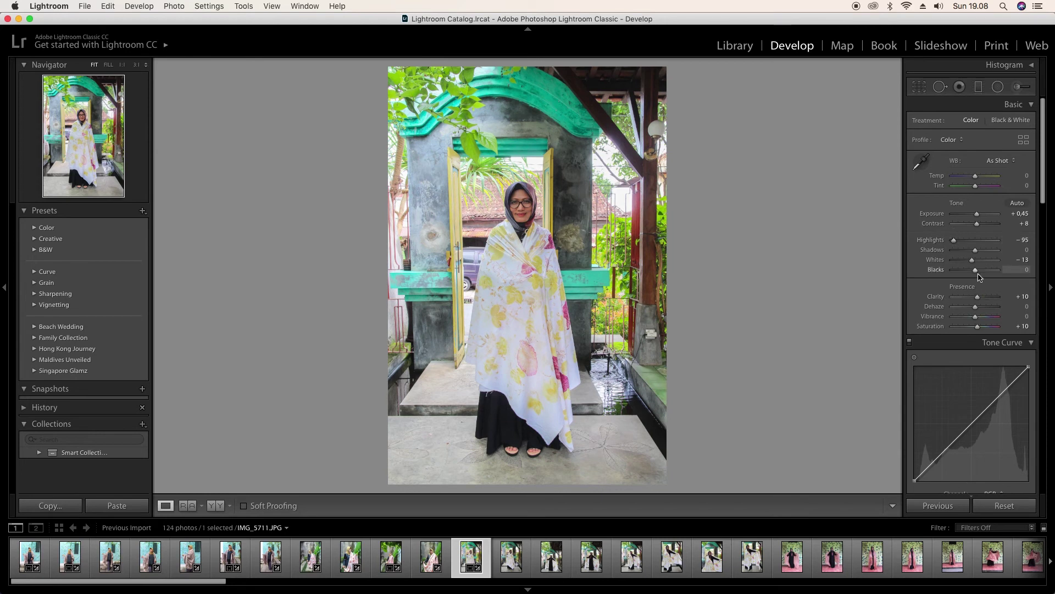
pyautogui.moveTo(972, 263); pyautogui.dragTo(971, 265)
pyautogui.click(1017, 260)
pyautogui.write('-20')
pyautogui.press('Return')
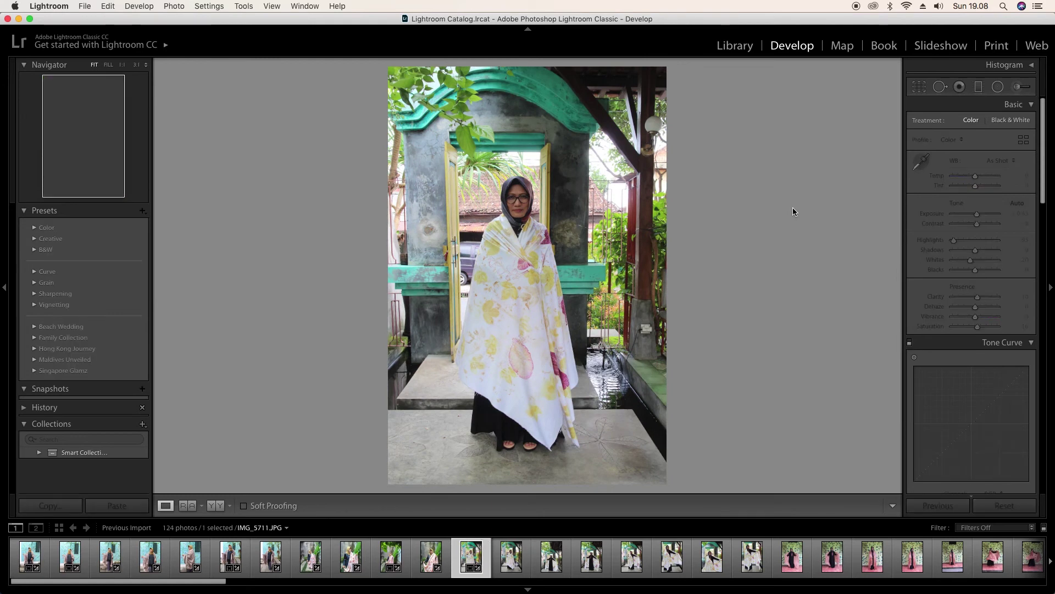
# Step: Delete IMG_5712.JPG, the similar shot right after IMG_5711.JPG
pyautogui.press('Delete')
pyautogui.press('Return')
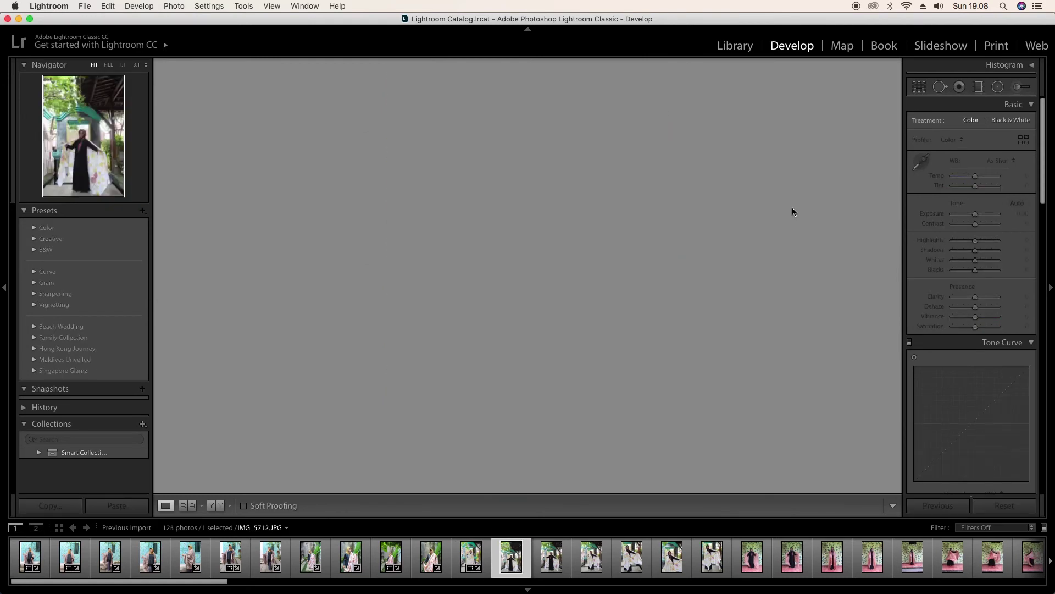
# Step: Compare IMG_5713.JPG with the next shot, then apply the copied settings to it with Exposure raised to +0.50
pyautogui.press('Right')
pyautogui.press('Left')
pyautogui.press('Right')
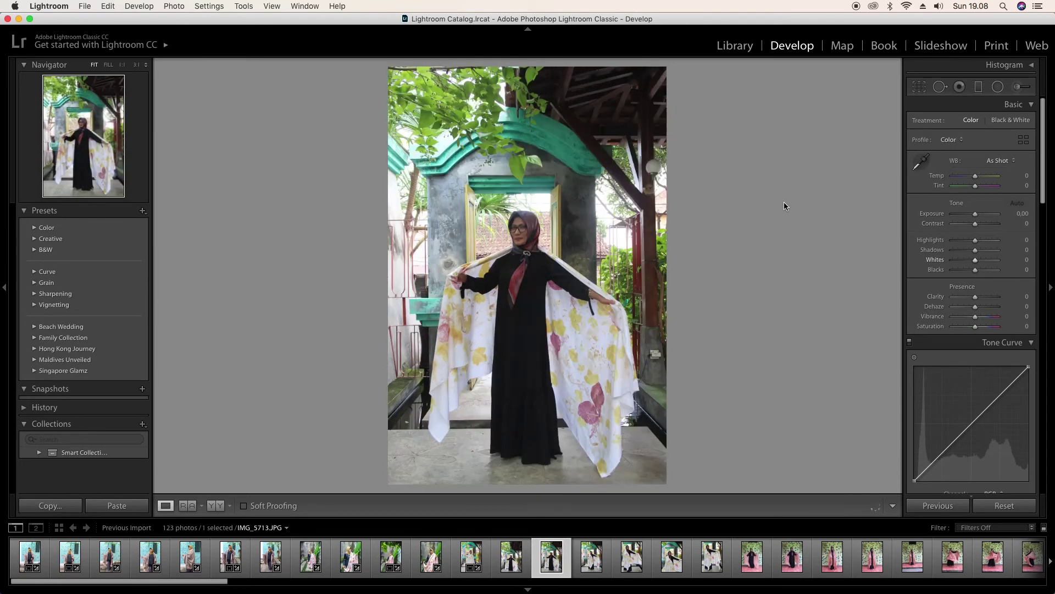
pyautogui.press('Left')
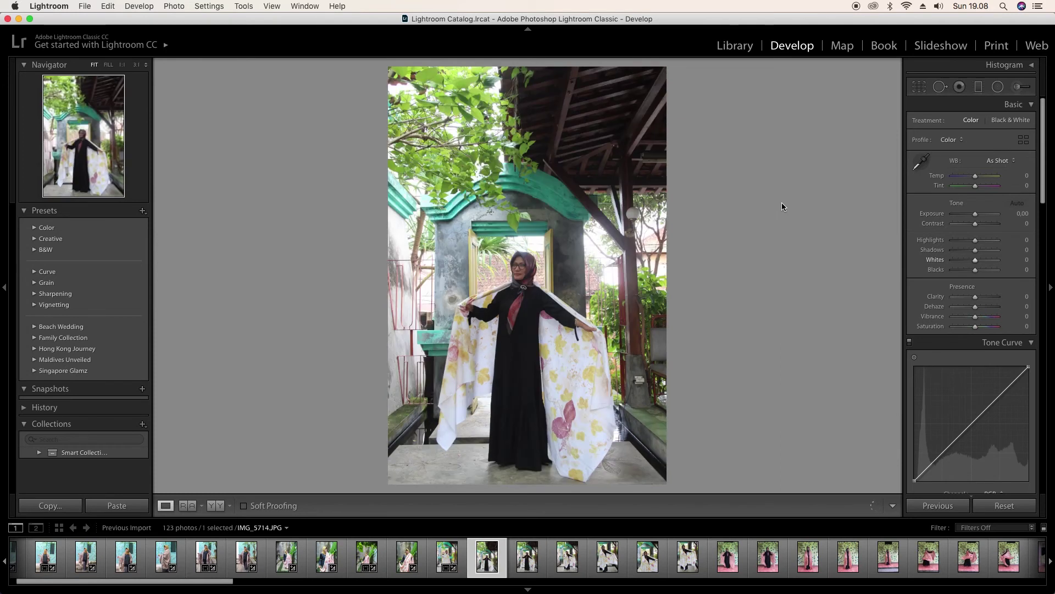
pyautogui.click(103, 510)
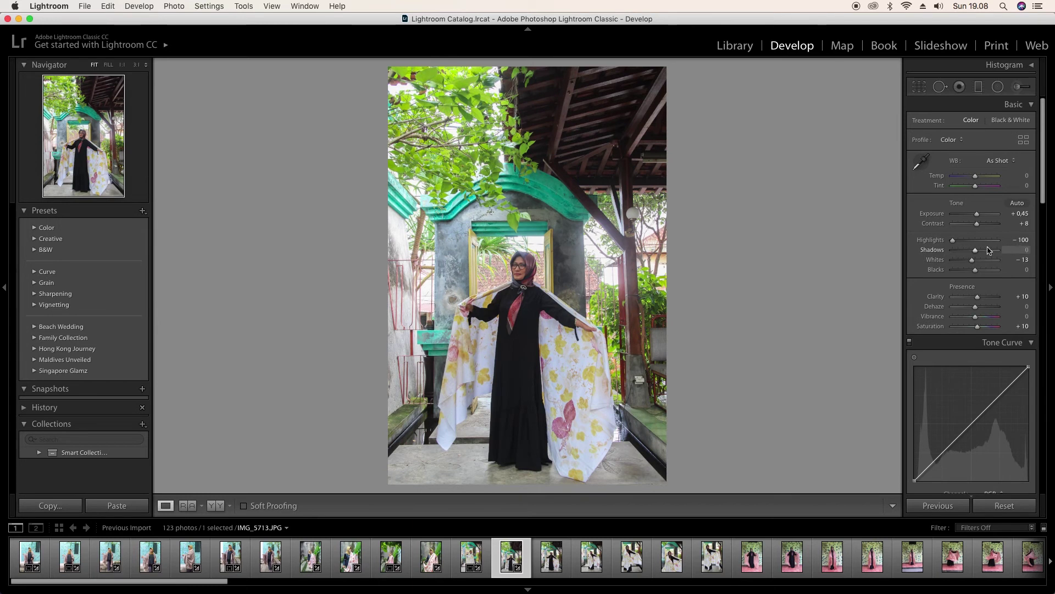
pyautogui.click(976, 215)
pyautogui.moveTo(977, 215); pyautogui.dragTo(977, 216)
# Step: Straighten IMG_5713.JPG by rotating the crop about 1.15°, and delete the similar IMG_5714.JPG
pyautogui.press('r')
pyautogui.moveTo(770, 74); pyautogui.dragTo(775, 80)
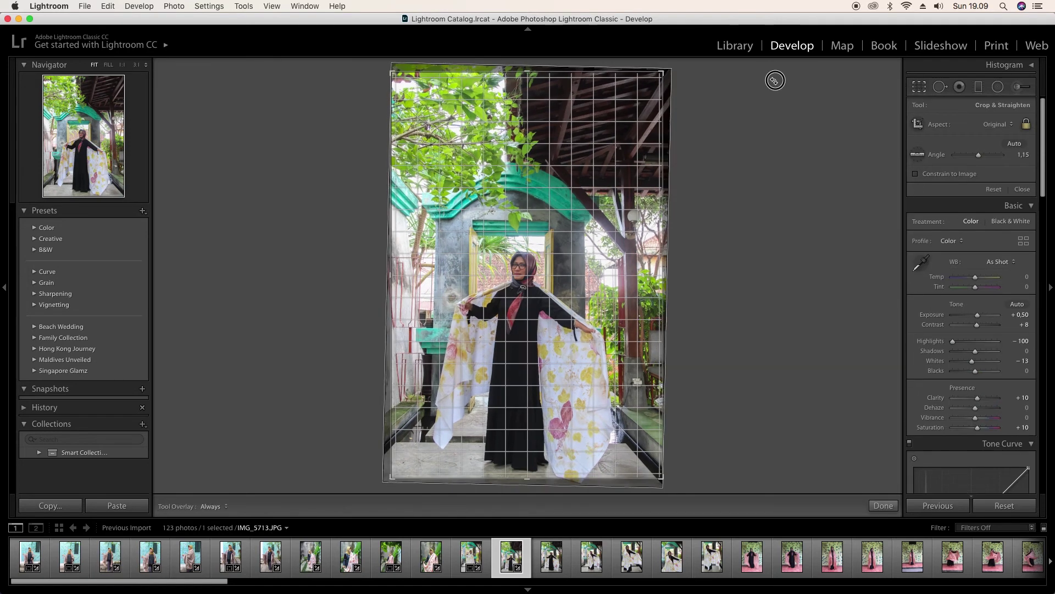
pyautogui.press('Return')
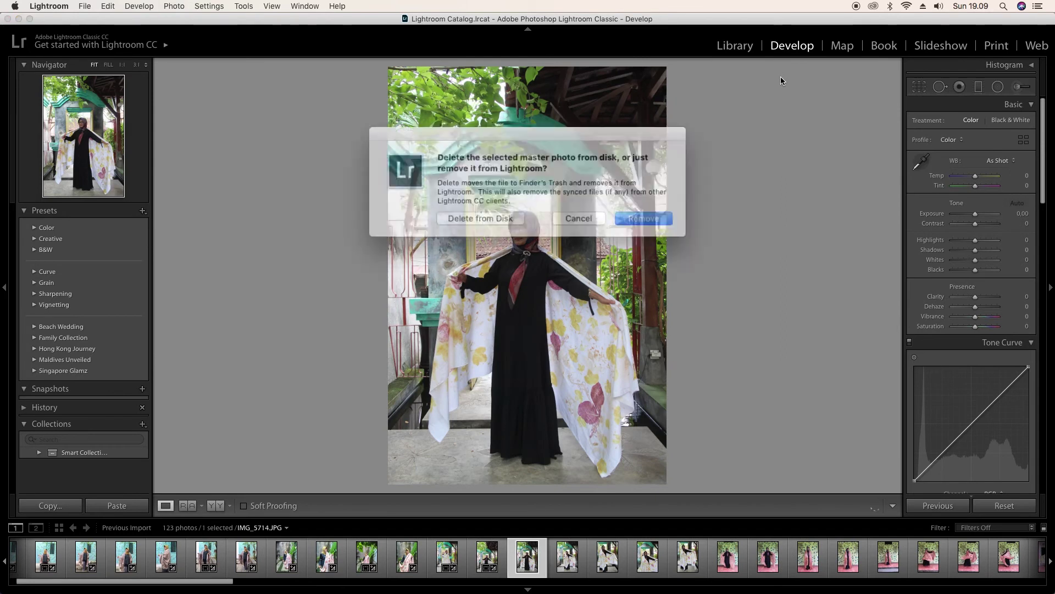
pyautogui.press('Right')
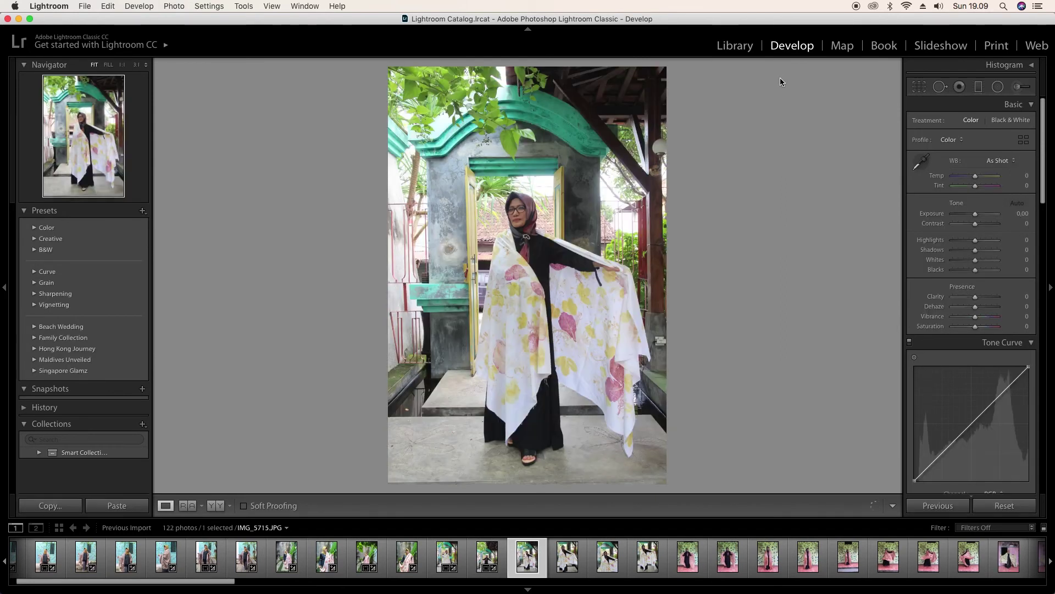
# Step: Apply the copied settings to IMG_5715.JPG and straighten it by rotating the crop about 1.14°
pyautogui.press('super+shift+v')
pyautogui.press('r')
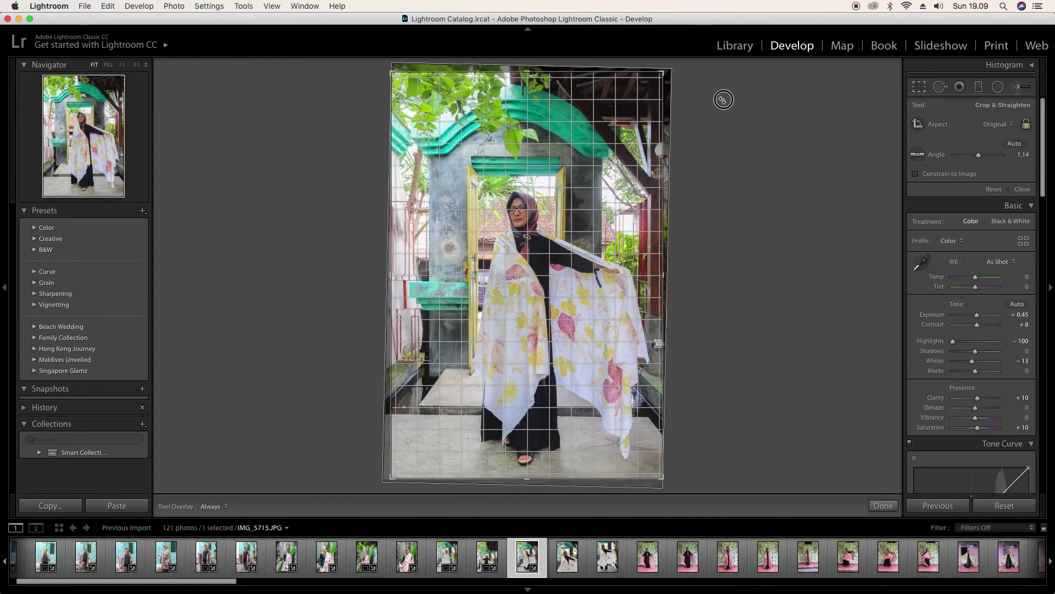
pyautogui.press('Return')
# Step: Delete the near-duplicate shot between IMG_5715.JPG and IMG_5718.JPG
pyautogui.press('Right')
pyautogui.press('Delete')
pyautogui.press('Return')
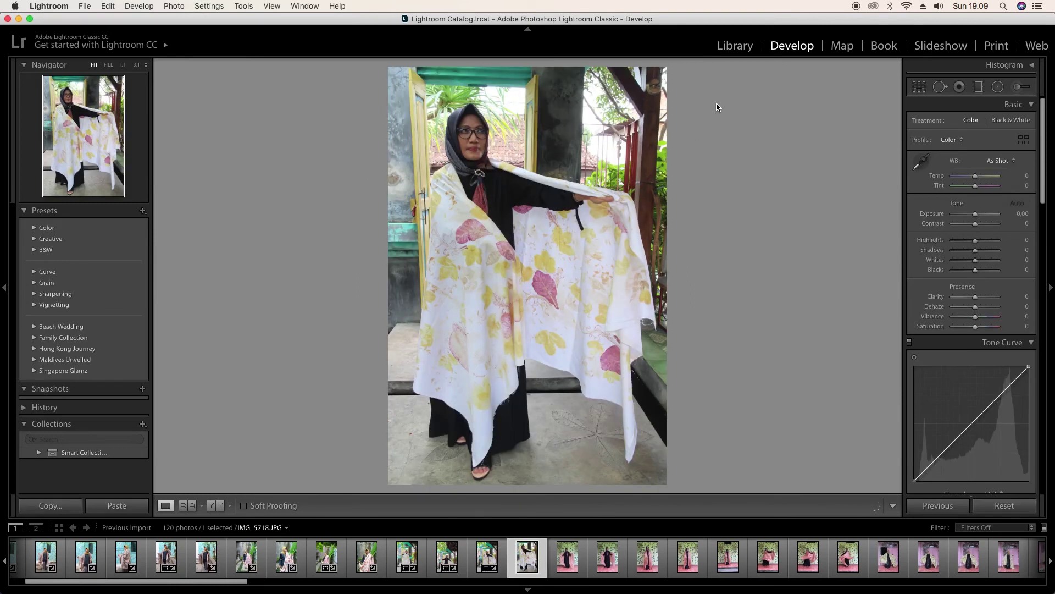
# Step: Apply the copied settings to IMG_5718.JPG with Exposure raised to +0.50, and straighten its crop very slightly
pyautogui.click(112, 506)
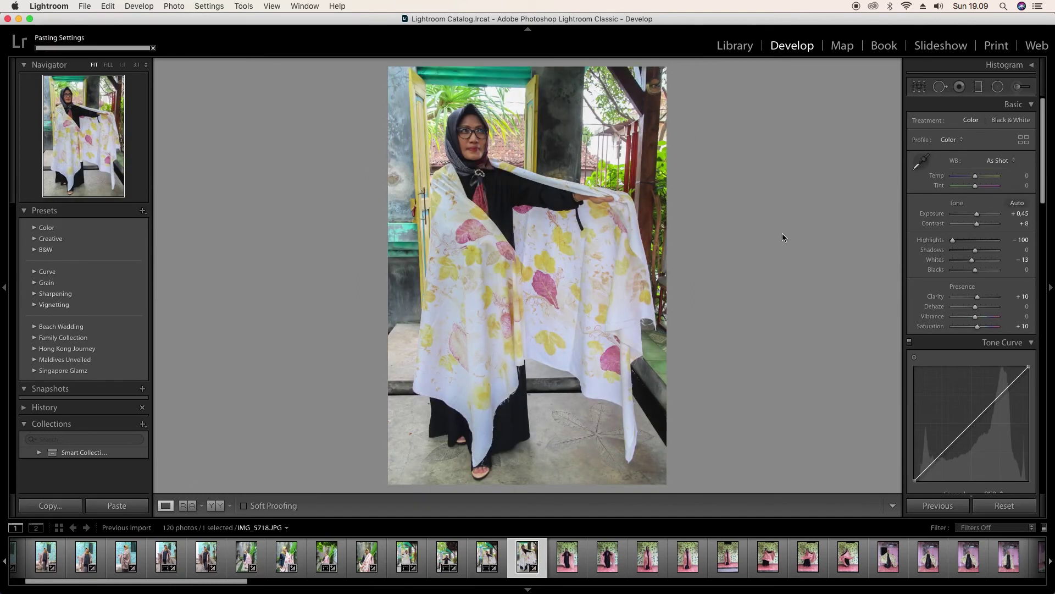
pyautogui.moveTo(978, 214); pyautogui.dragTo(979, 218)
pyautogui.click(919, 86)
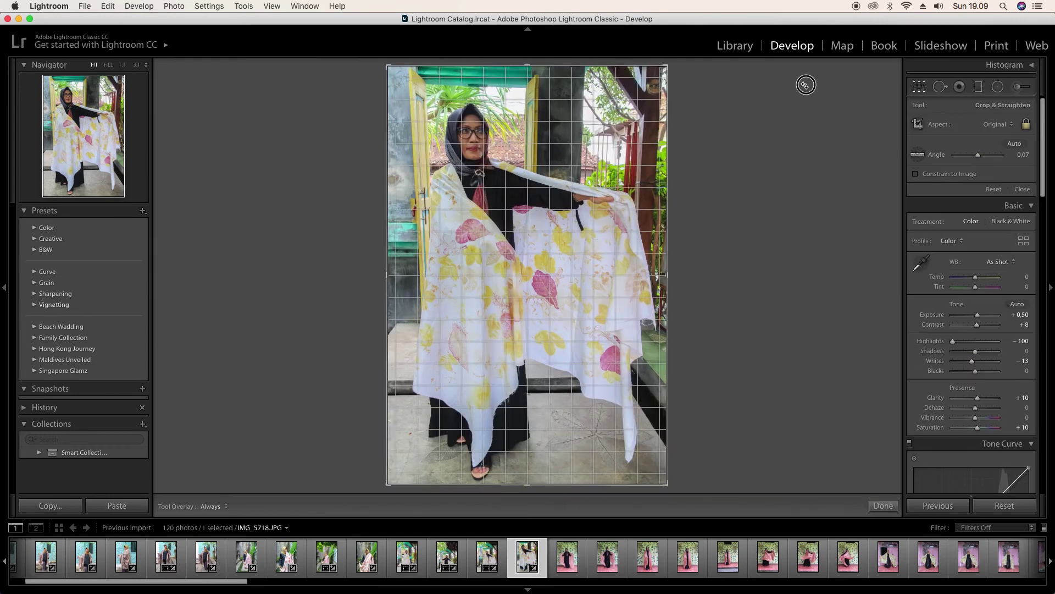
pyautogui.press('Return')
# Step: Apply the copied settings to IMG_5719.JPG and set its Highlights to −55
pyautogui.press('Right')
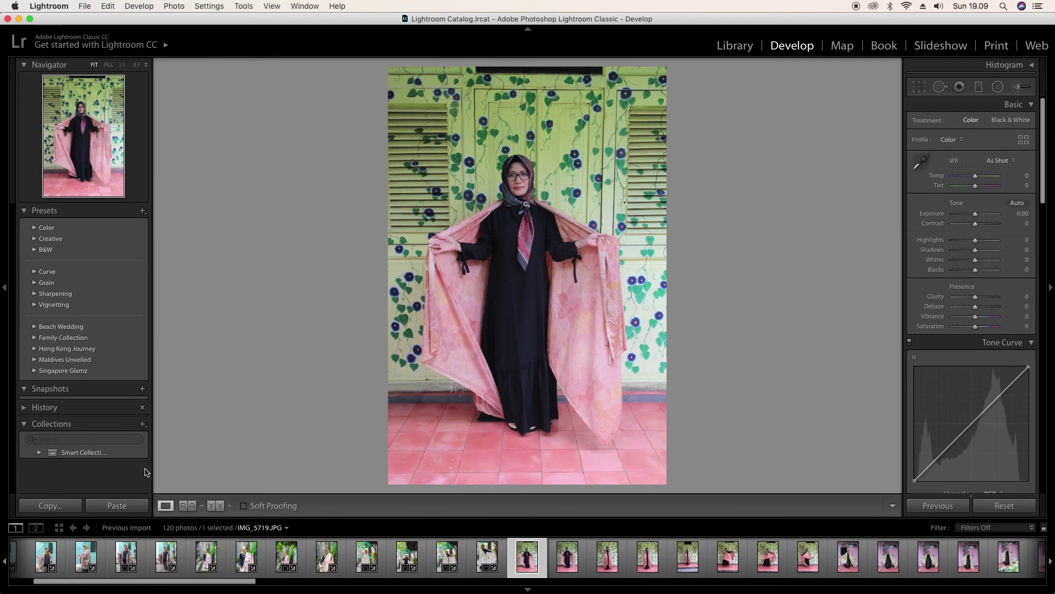
pyautogui.click(116, 505)
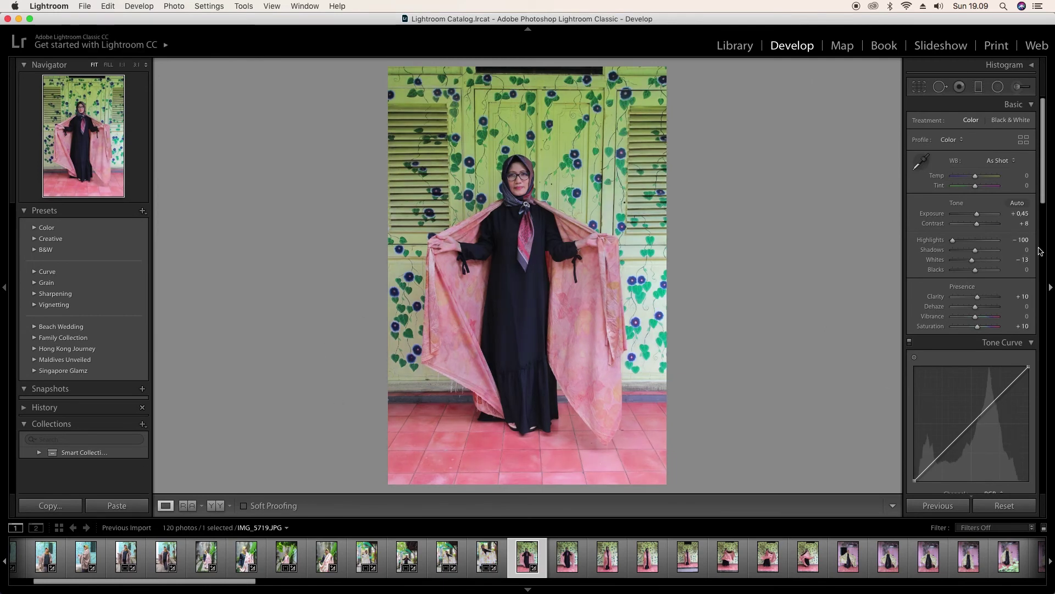
pyautogui.moveTo(953, 240); pyautogui.dragTo(964, 241)
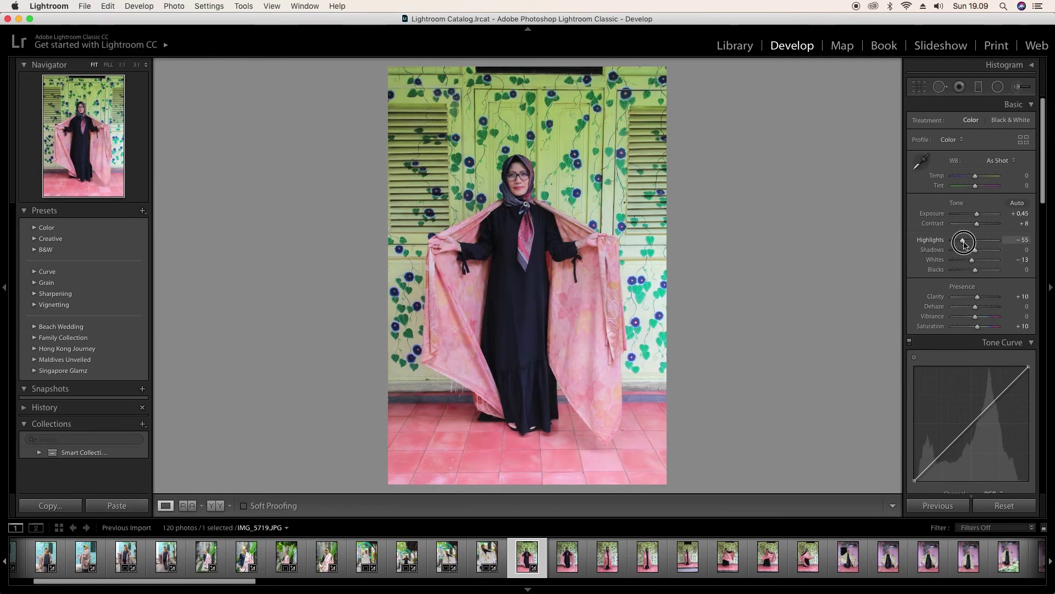
# Step: Check the HSL saturation values of IMG_5719.JPG and straighten the photo by rotating the crop about 0.34°
pyautogui.moveTo(1044, 199); pyautogui.dragTo(1039, 298)
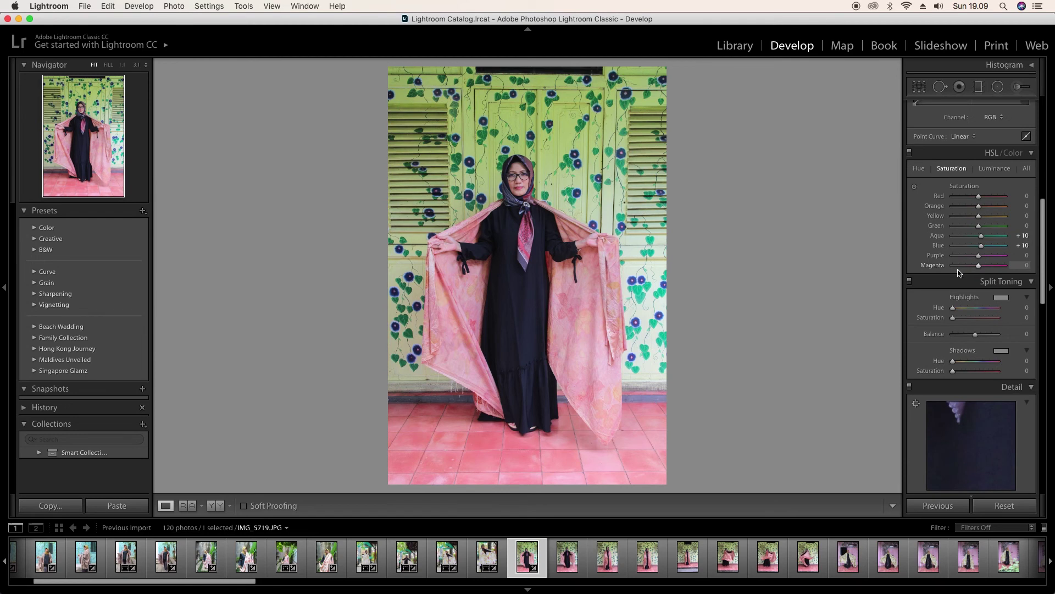
pyautogui.click(918, 87)
pyautogui.moveTo(836, 85); pyautogui.dragTo(837, 89)
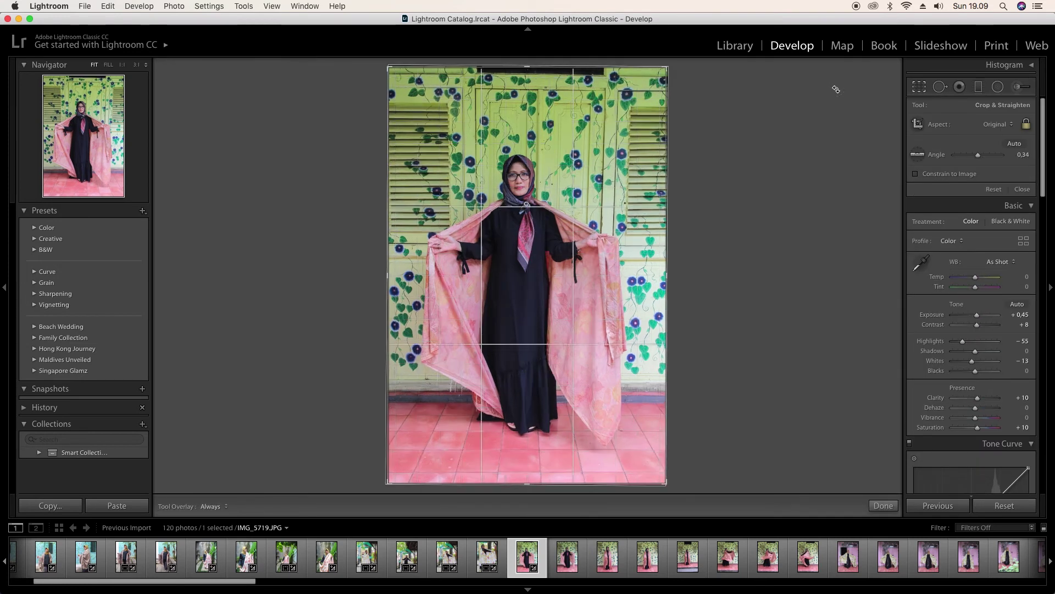
pyautogui.press('Return')
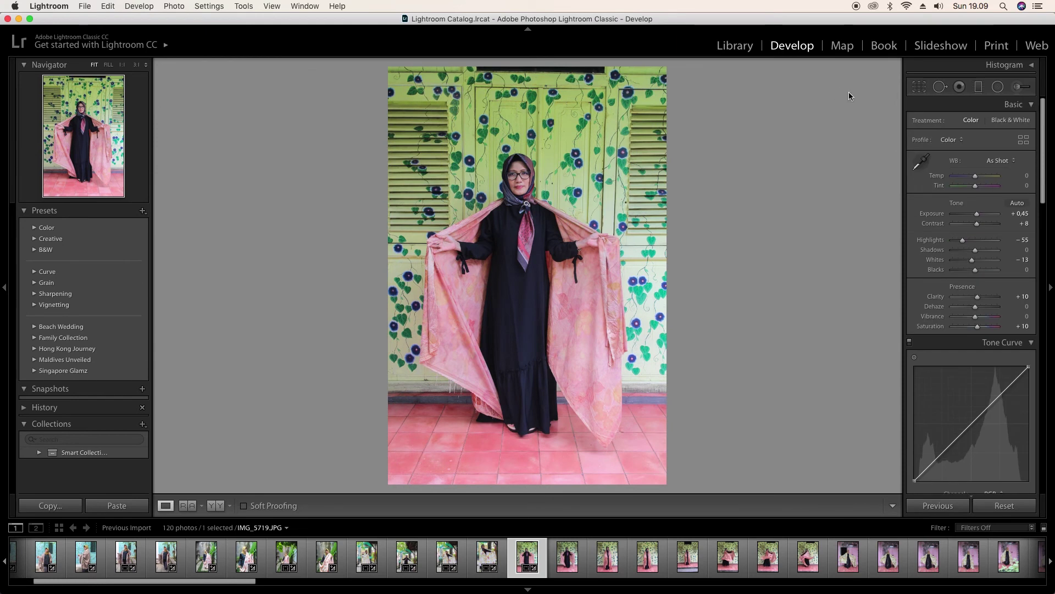
# Step: Set the Red saturation of IMG_5719.JPG to +12 and copy the photo's develop settings
pyautogui.moveTo(1043, 183); pyautogui.dragTo(1028, 307)
pyautogui.scroll(3, 977, 205)
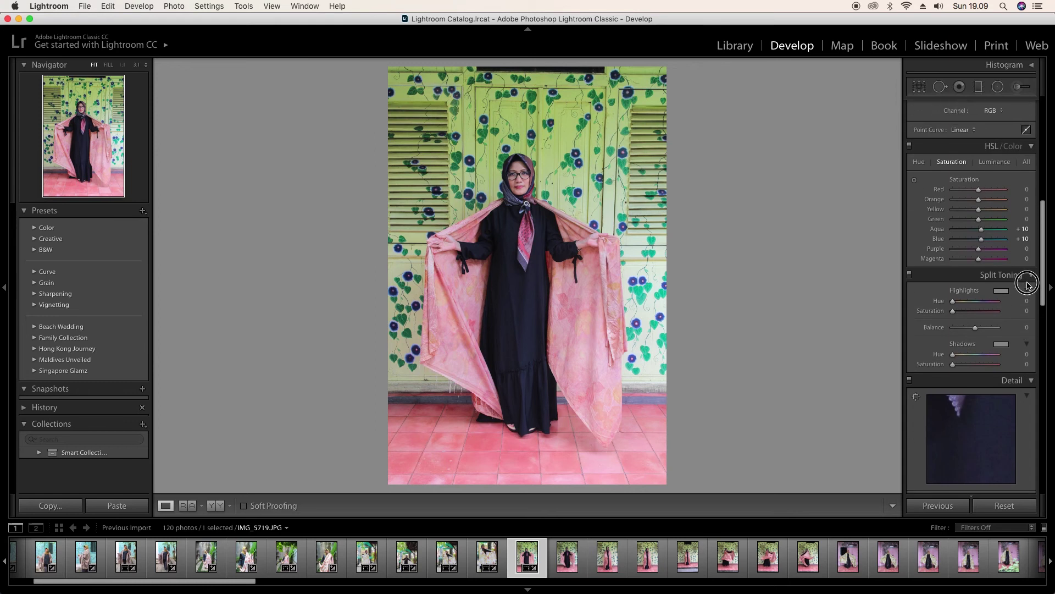
pyautogui.moveTo(978, 190); pyautogui.dragTo(982, 193)
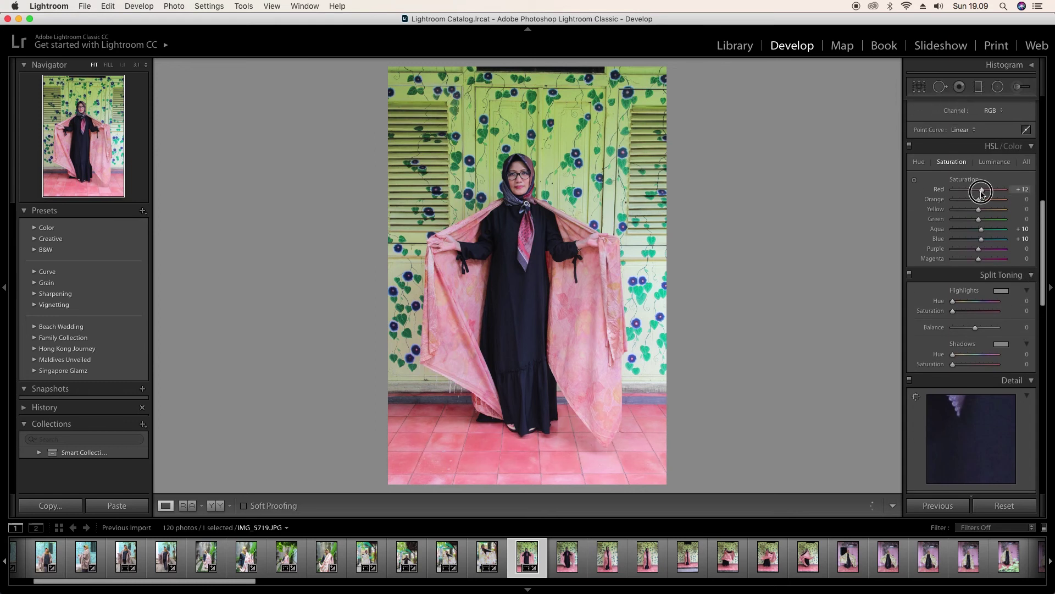
pyautogui.click(46, 505)
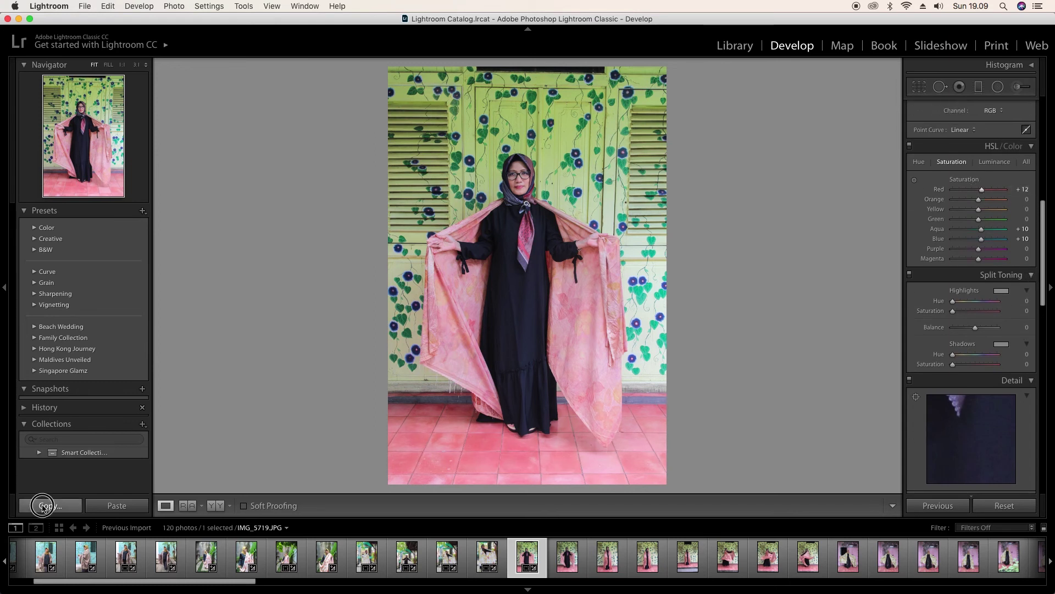
pyautogui.click(713, 335)
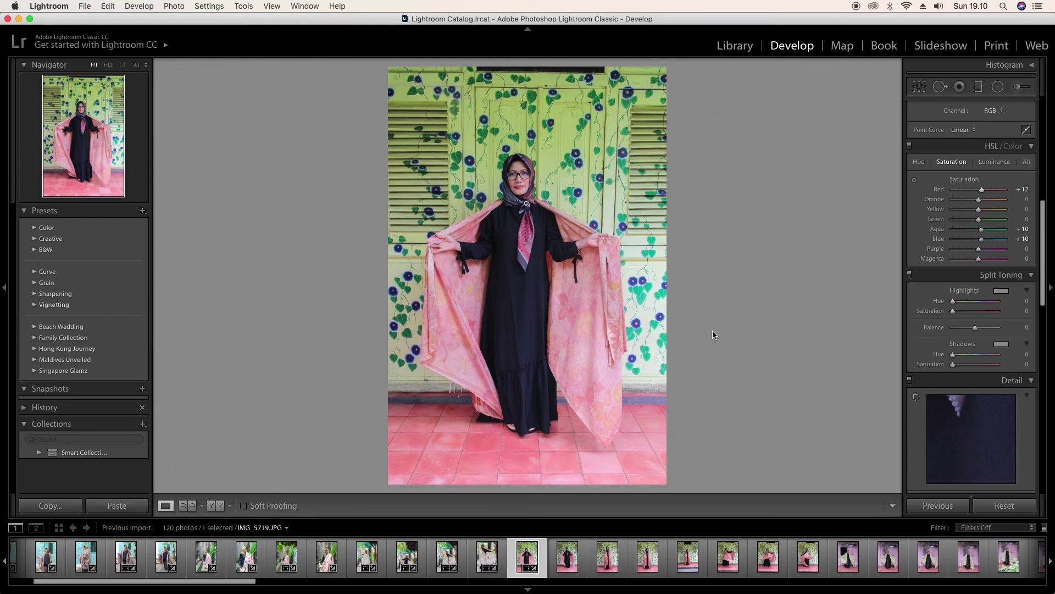
# Step: Delete the two similar shots between IMG_5719.JPG and IMG_5722.JPG
pyautogui.press('Right')
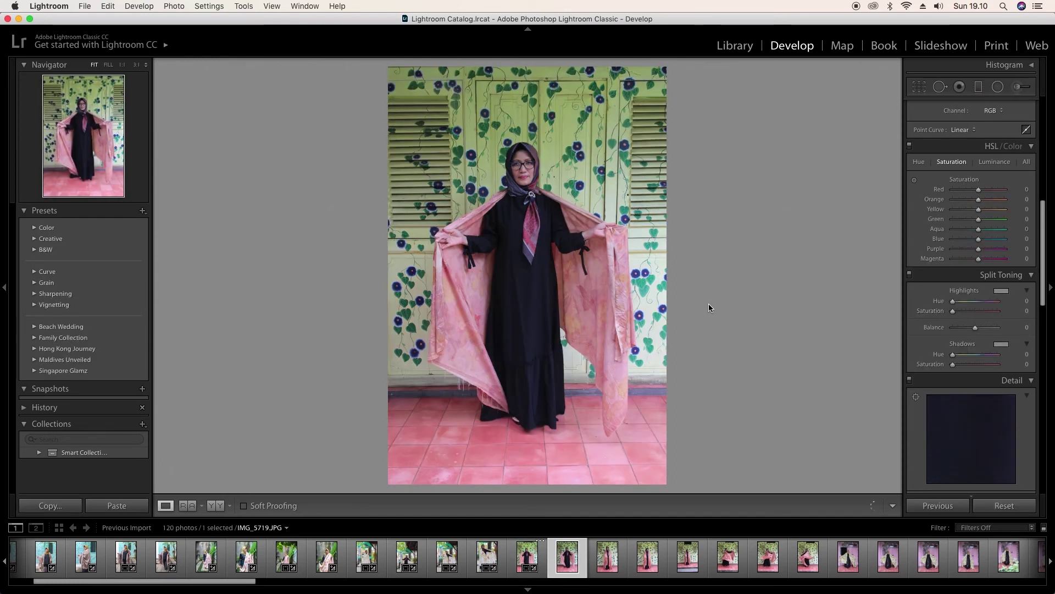
pyautogui.press('Delete')
pyautogui.press('Delete')
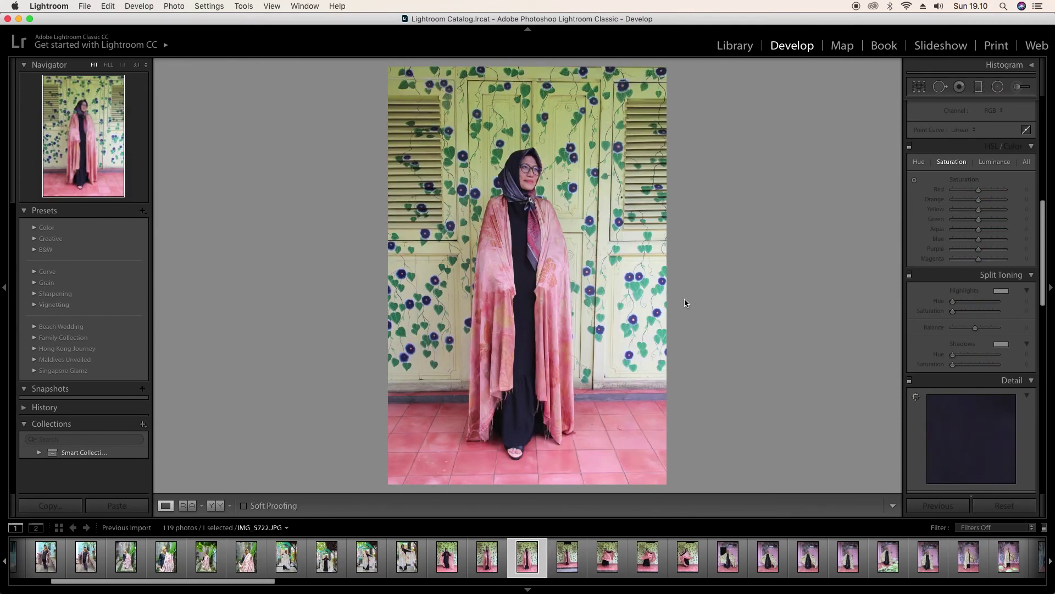
pyautogui.press('Delete')
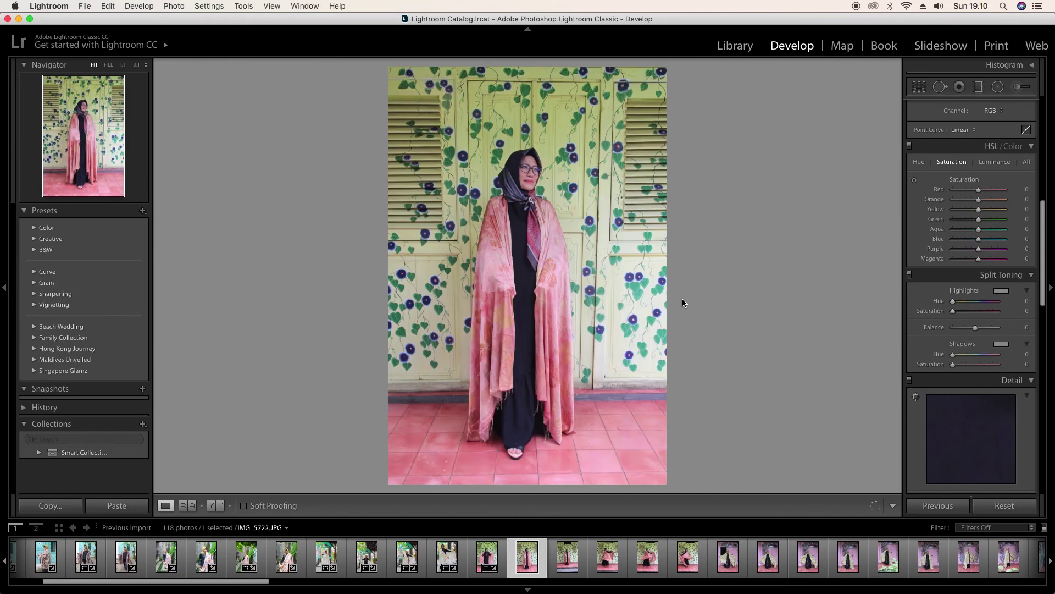
# Step: Apply the newly copied settings to IMG_5722.JPG and straighten it by rotating the crop about 0.75°
pyautogui.click(114, 505)
pyautogui.click(918, 88)
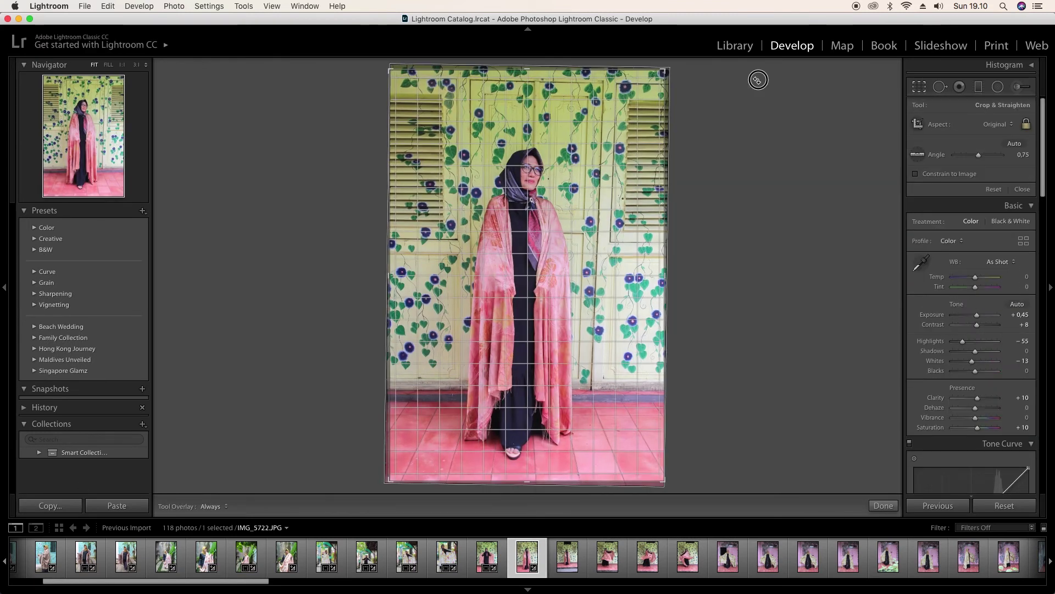
pyautogui.press('Right')
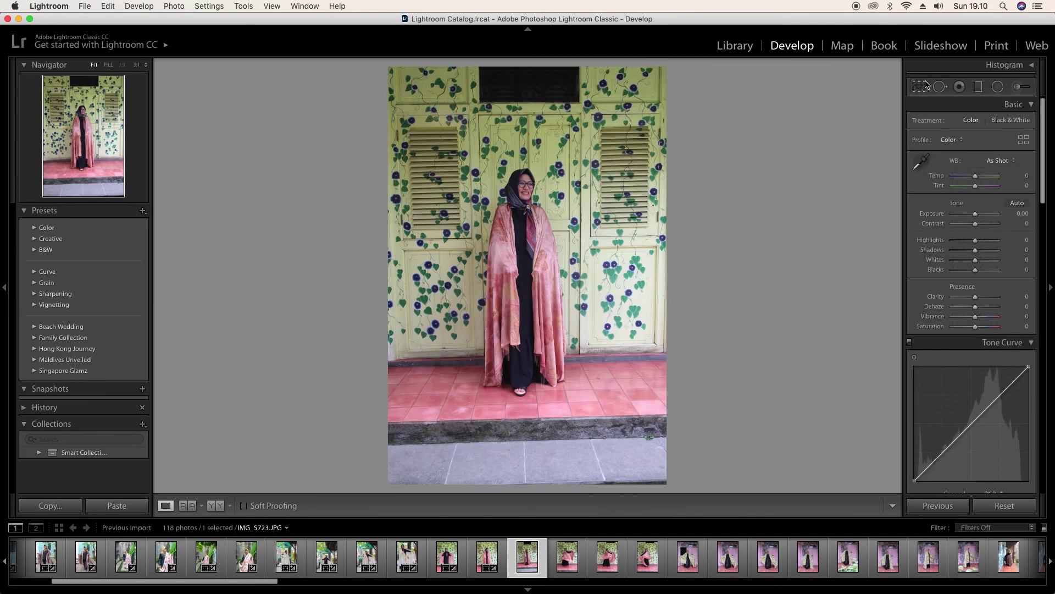
# Step: Apply the copied settings to IMG_5723.JPG and straighten it by slightly rotating the crop
pyautogui.click(113, 505)
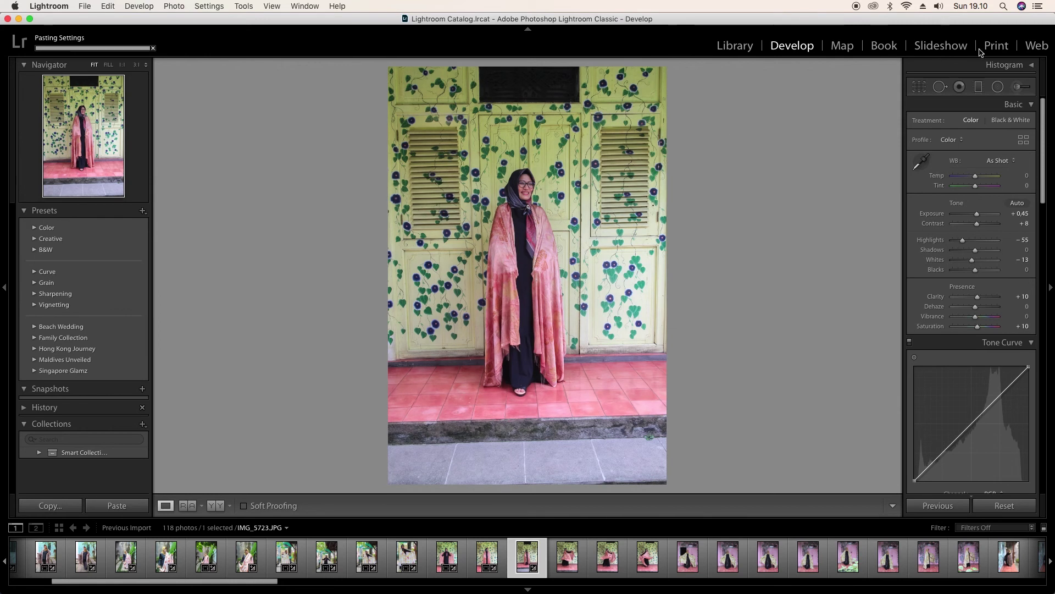
pyautogui.click(916, 86)
pyautogui.moveTo(792, 71); pyautogui.dragTo(794, 84)
pyautogui.press('Return')
# Step: Compare the swirling pink scarf shots IMG_5724.JPG to IMG_5726.JPG and delete IMG_5724.JPG
pyautogui.press('Right')
pyautogui.press('Right')
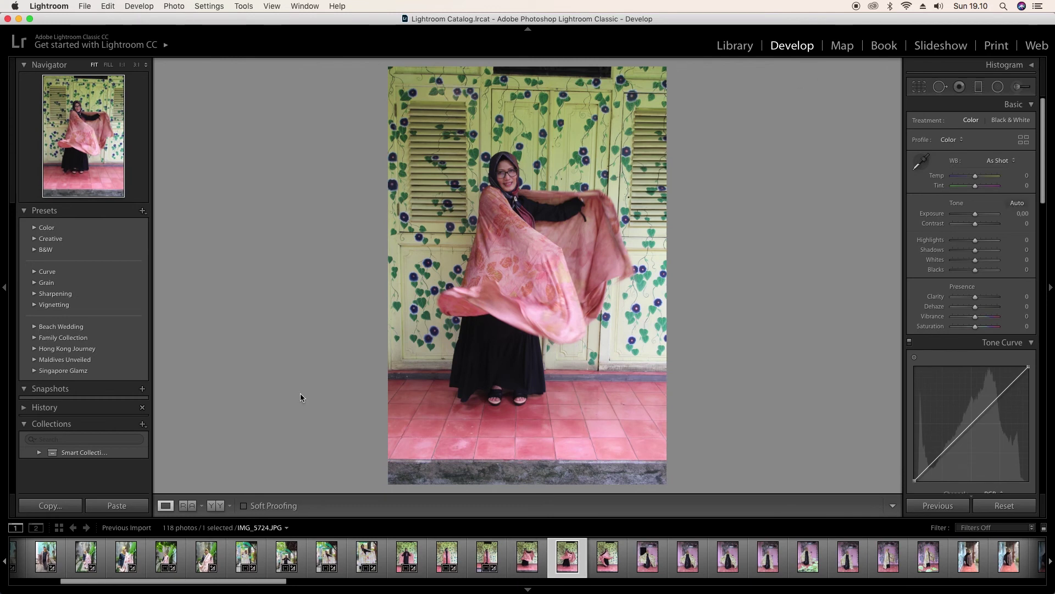
pyautogui.press('Right')
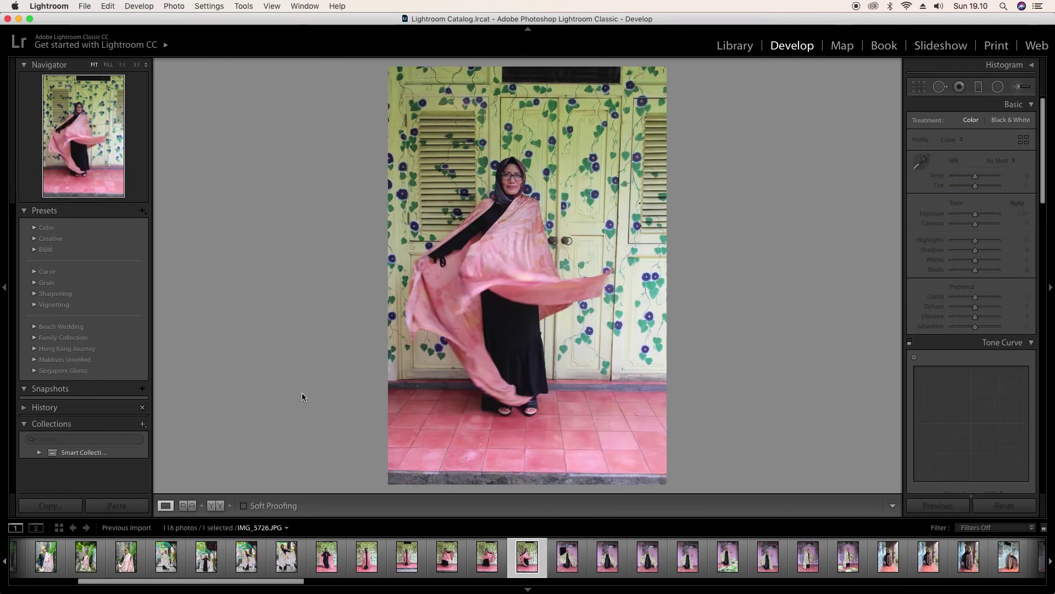
pyautogui.press('Left')
pyautogui.press('Right')
pyautogui.press('Left')
pyautogui.press('BackSpace')
pyautogui.press('Return')
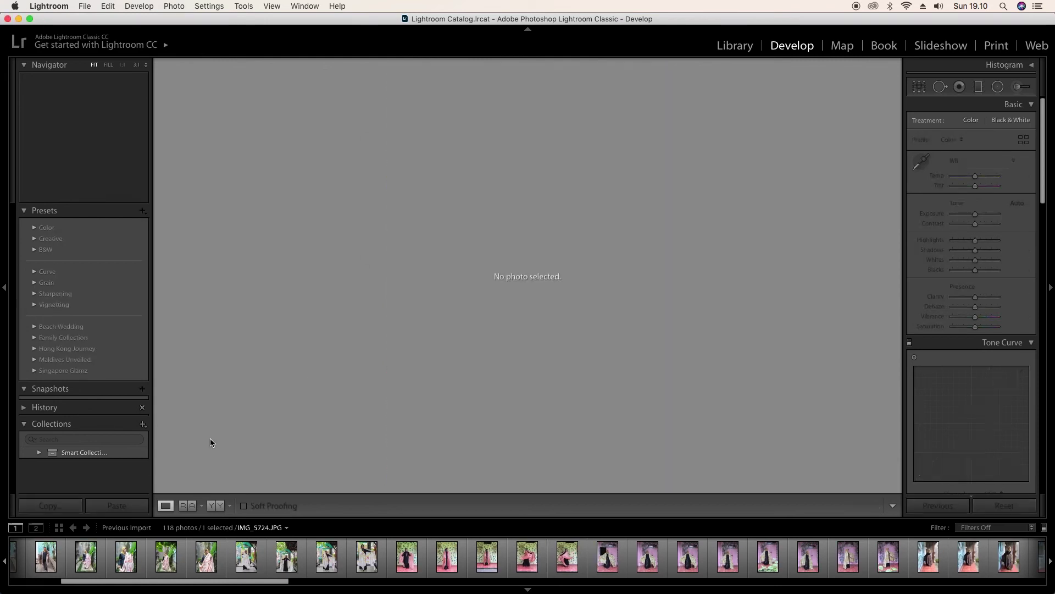
# Step: Apply the copied settings to IMG_5725.JPG and straighten it slightly, resetting the crop after a first 3.00° rotation
pyautogui.press('r')
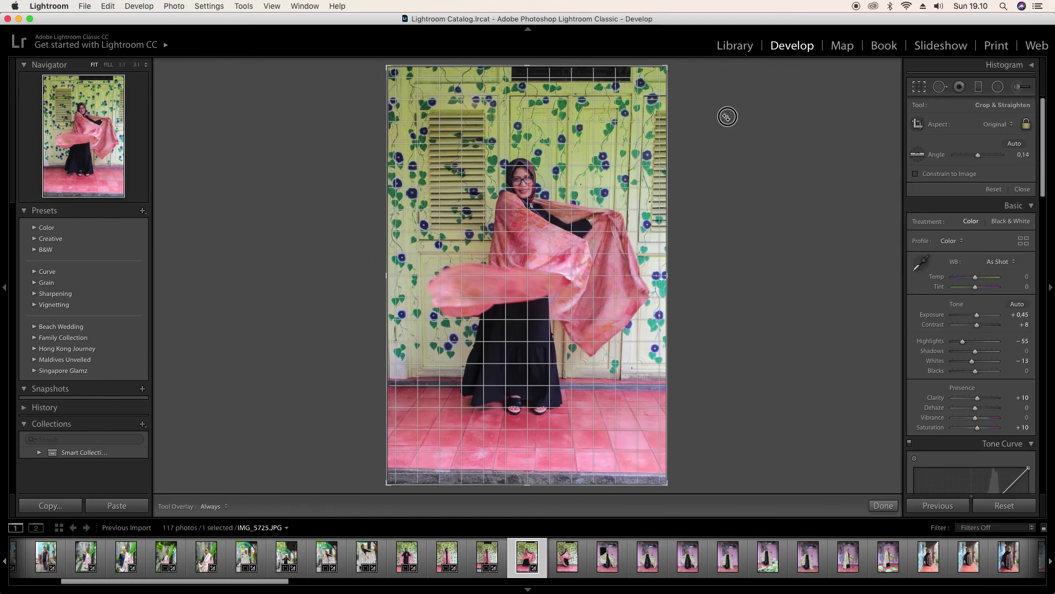
pyautogui.moveTo(737, 111); pyautogui.dragTo(789, 110)
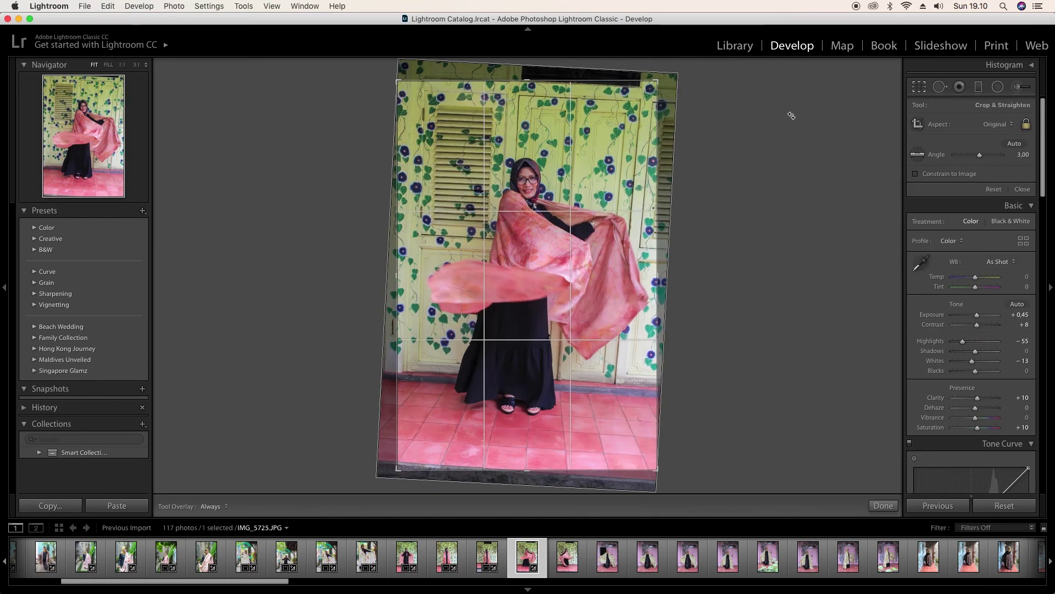
pyautogui.click(993, 190)
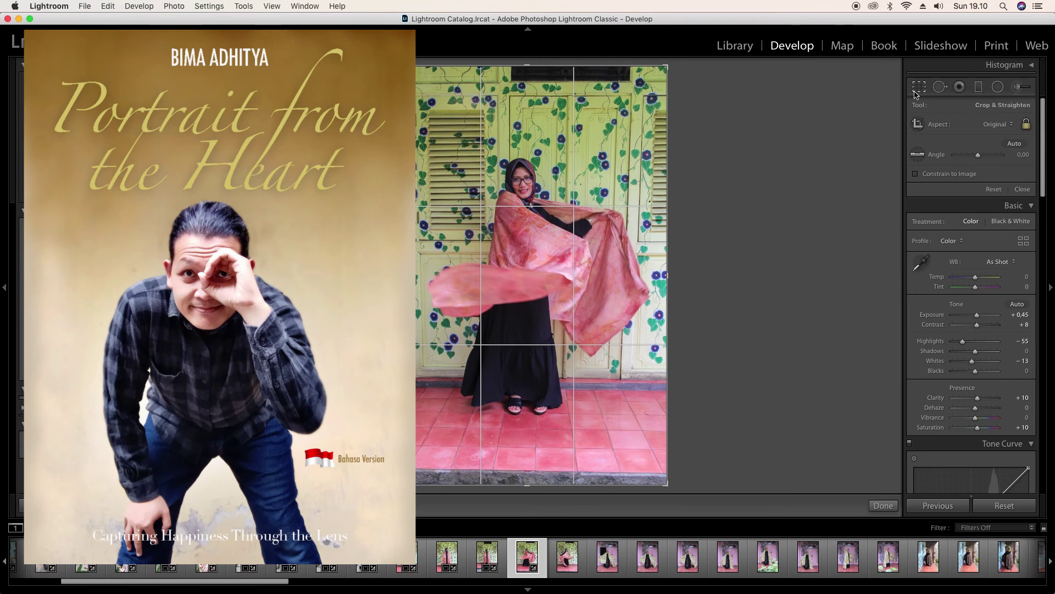
pyautogui.moveTo(729, 86); pyautogui.dragTo(767, 47)
pyautogui.press('Return')
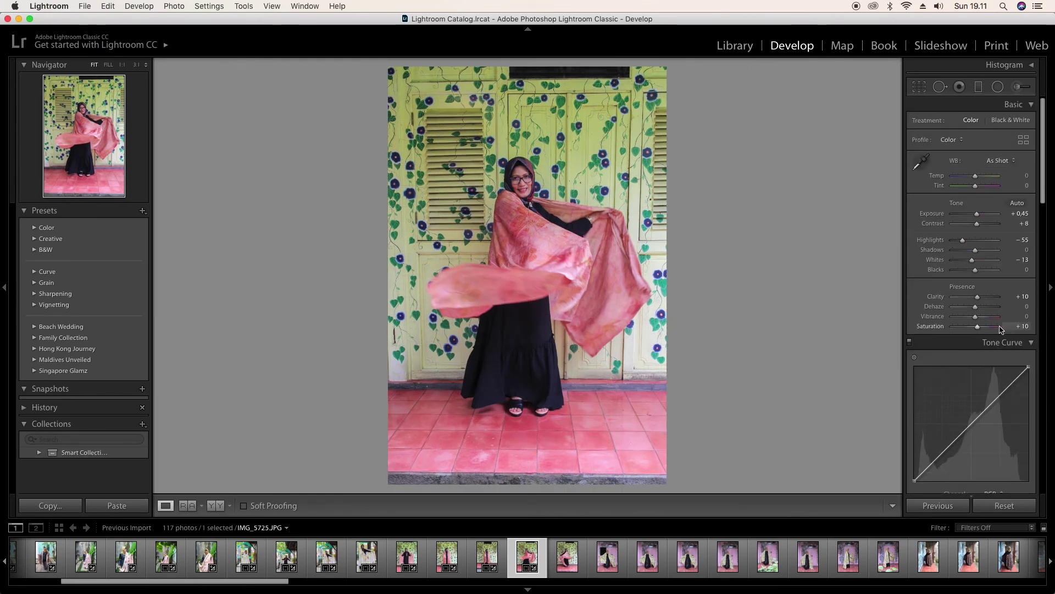
# Step: Delete IMG_5726.JPG and apply the copied settings to IMG_5727.JPG with Exposure raised to +0.50
pyautogui.press('Right')
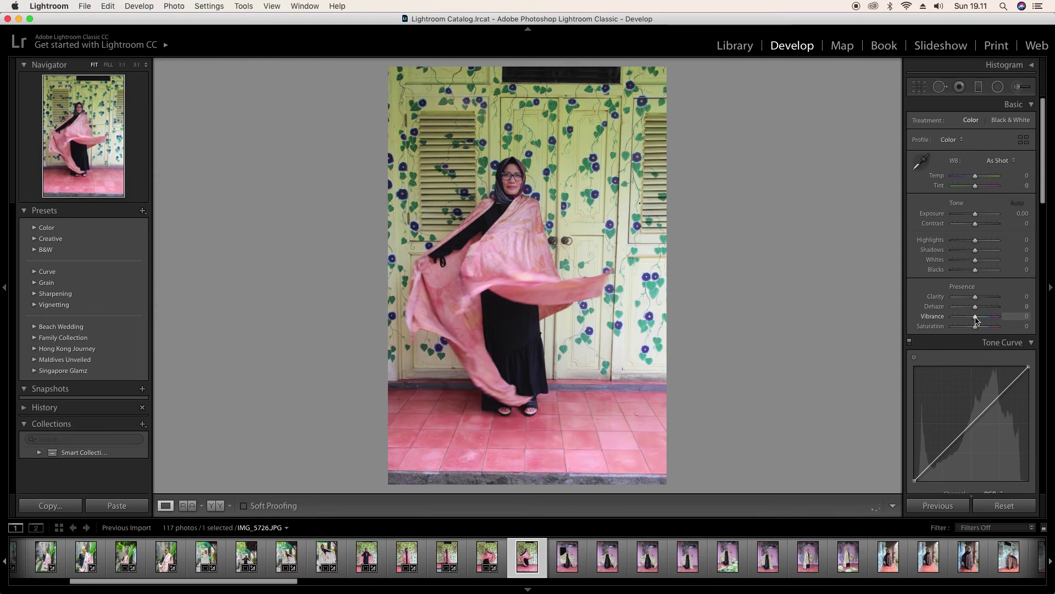
pyautogui.press('Right')
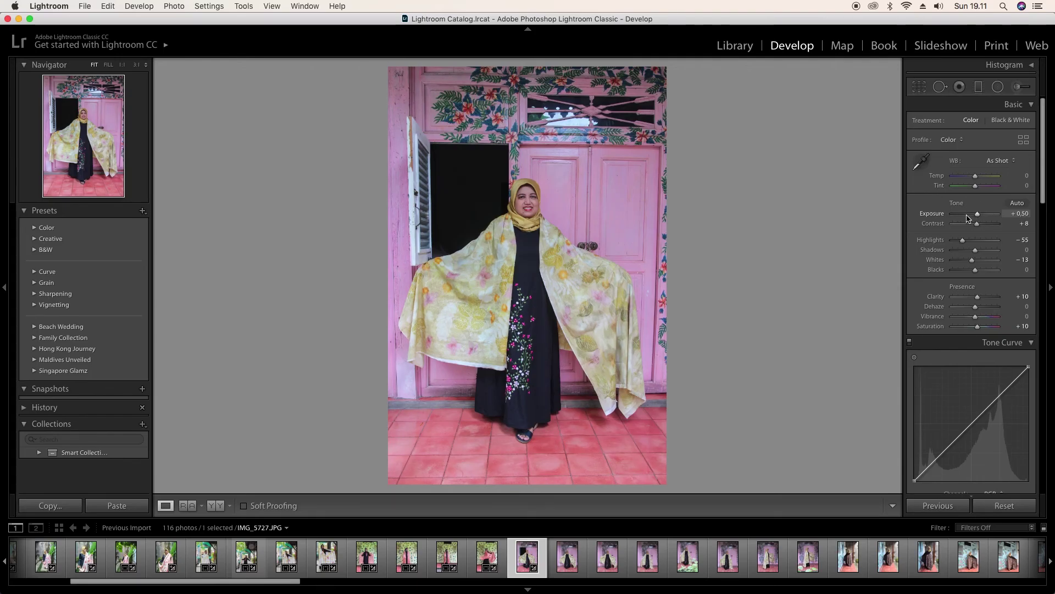
# Step: Apply the copied settings to IMG_5728.JPG
pyautogui.press('Right')
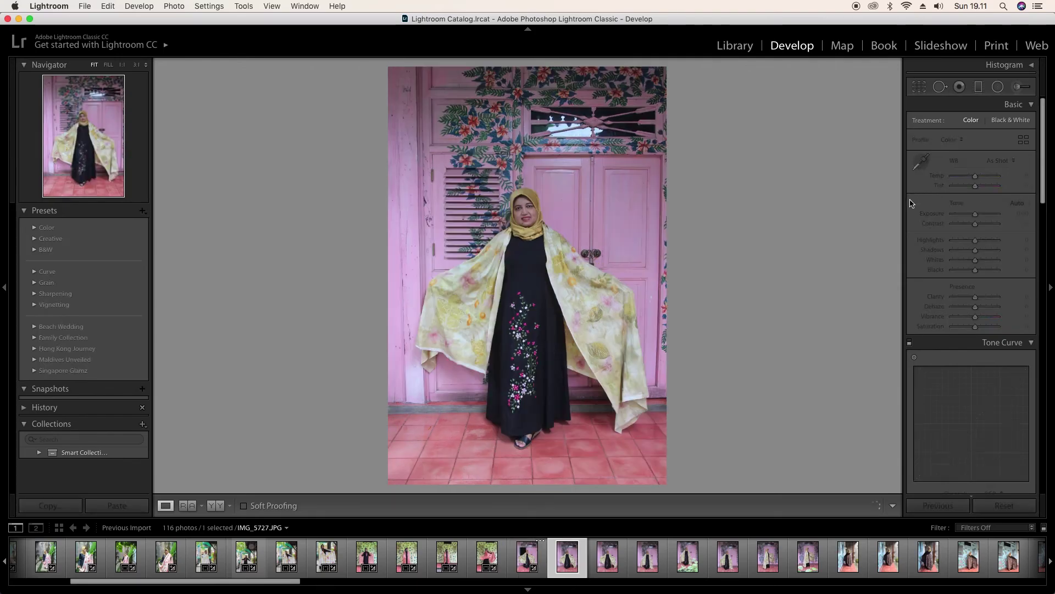
pyautogui.press('Right')
pyautogui.click(118, 506)
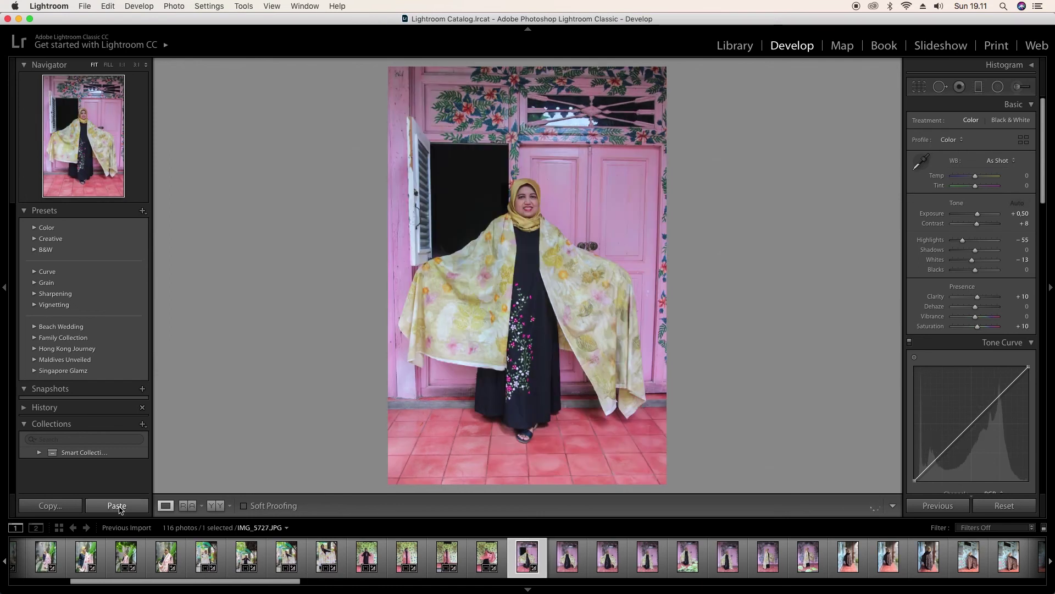
pyautogui.press('Right')
pyautogui.click(117, 505)
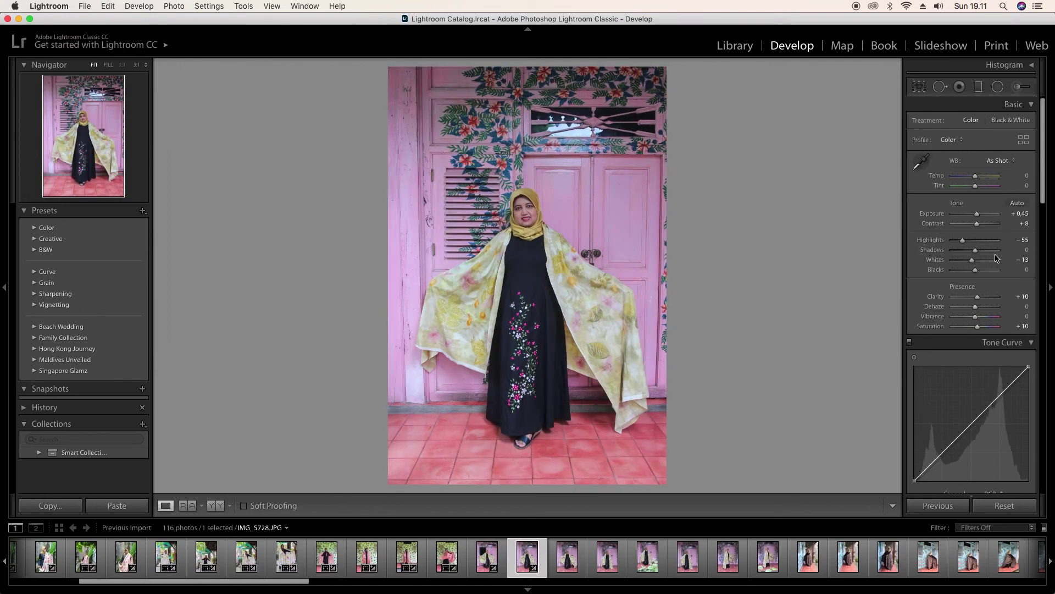
# Step: Try straightening IMG_5728.JPG by slightly rotating the crop, and reset the crop
pyautogui.click(919, 87)
pyautogui.moveTo(777, 87); pyautogui.dragTo(783, 94)
pyautogui.press('r')
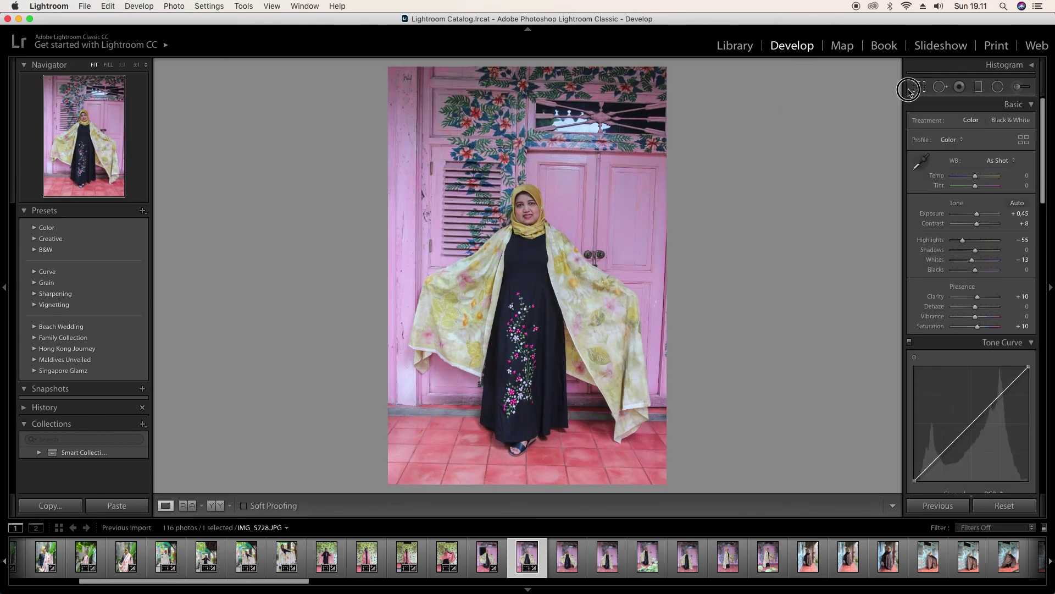
pyautogui.click(919, 86)
pyautogui.click(994, 189)
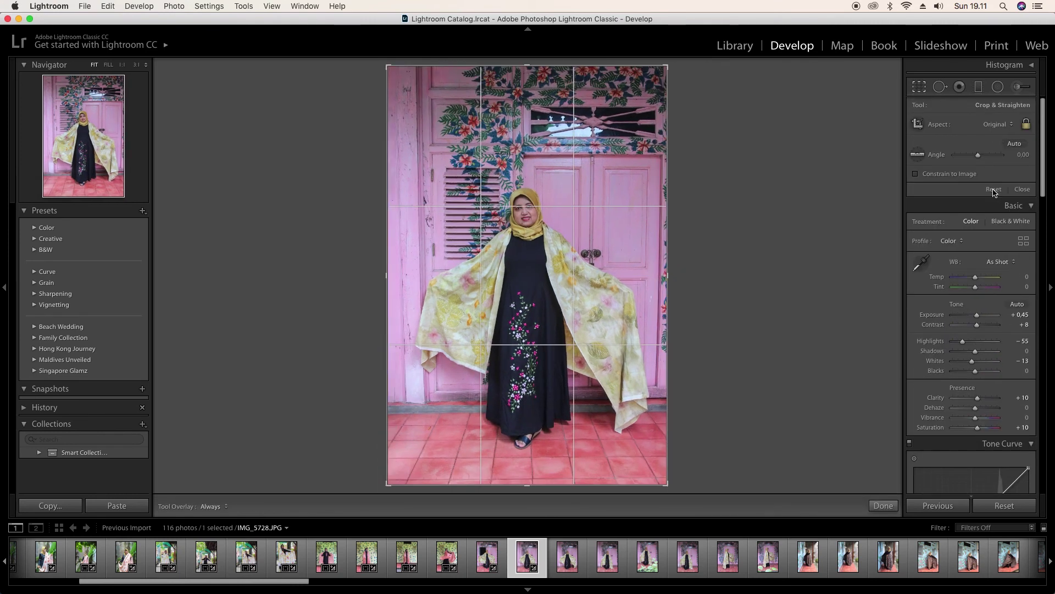
pyautogui.click(1021, 189)
# Step: Delete the near-duplicate following IMG_5728.JPG and apply the copied settings to IMG_5730.JPG and IMG_5731.JPG
pyautogui.press('Right')
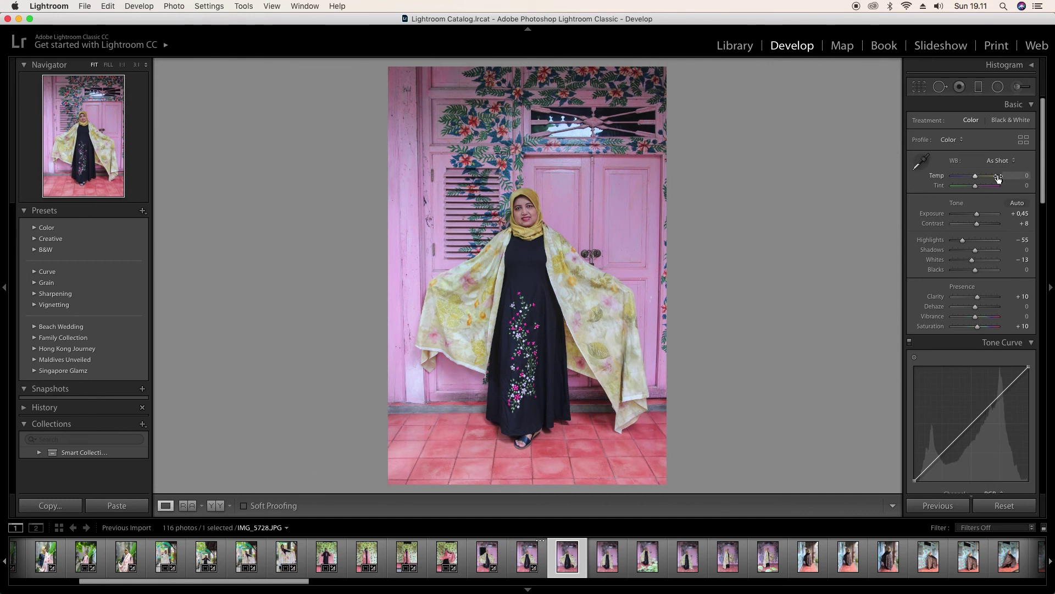
pyautogui.hotkey('alt', 'Delete')
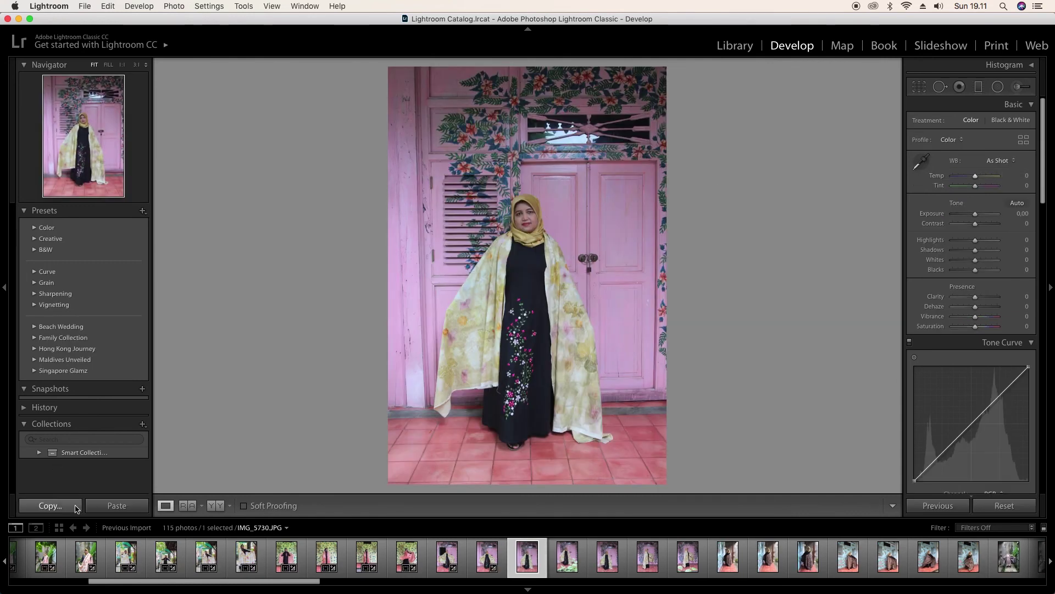
pyautogui.click(117, 506)
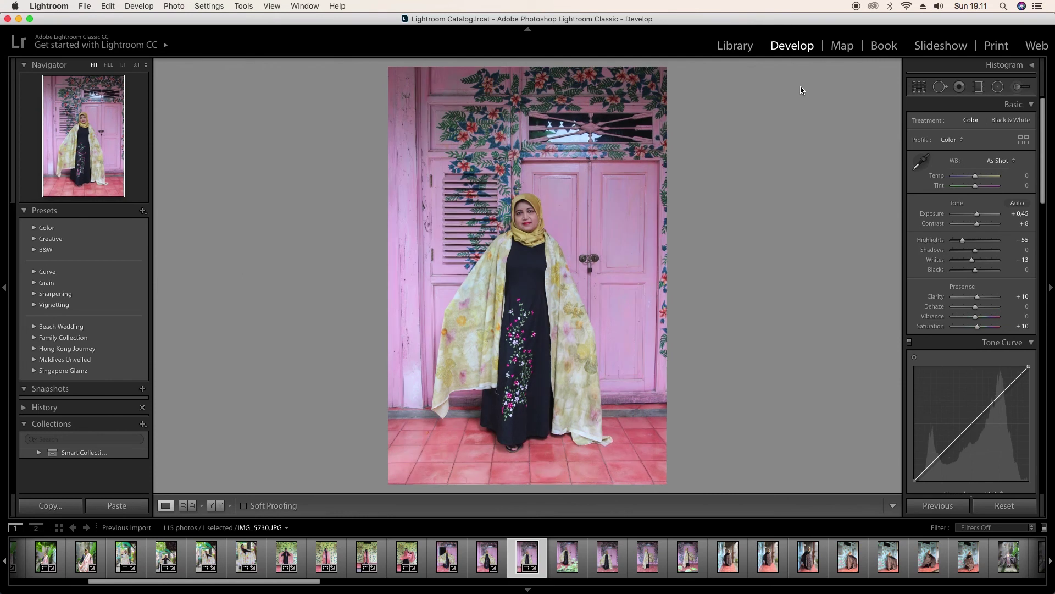
pyautogui.press('Right')
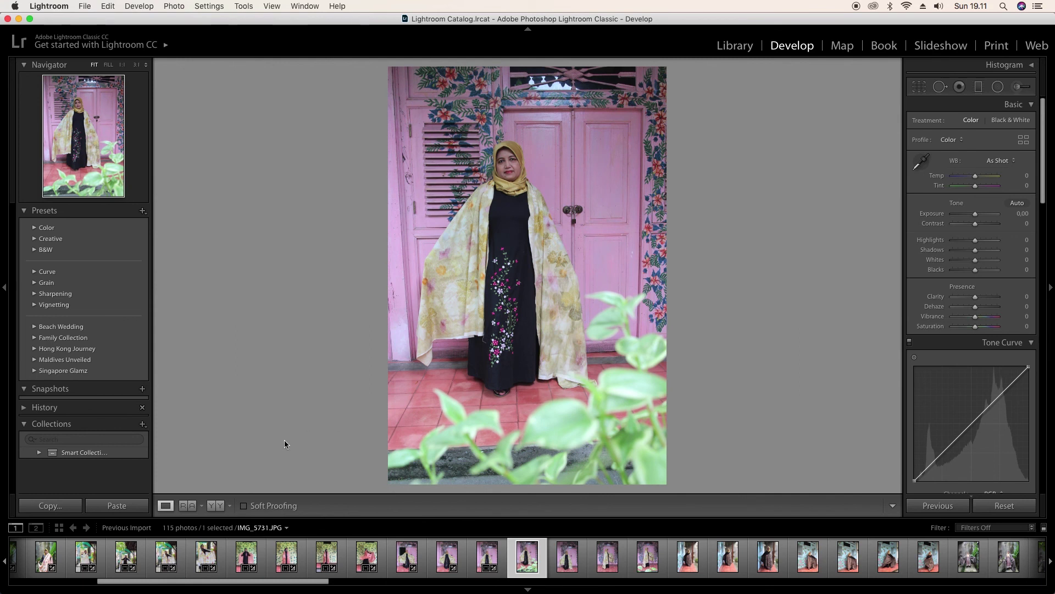
pyautogui.click(116, 506)
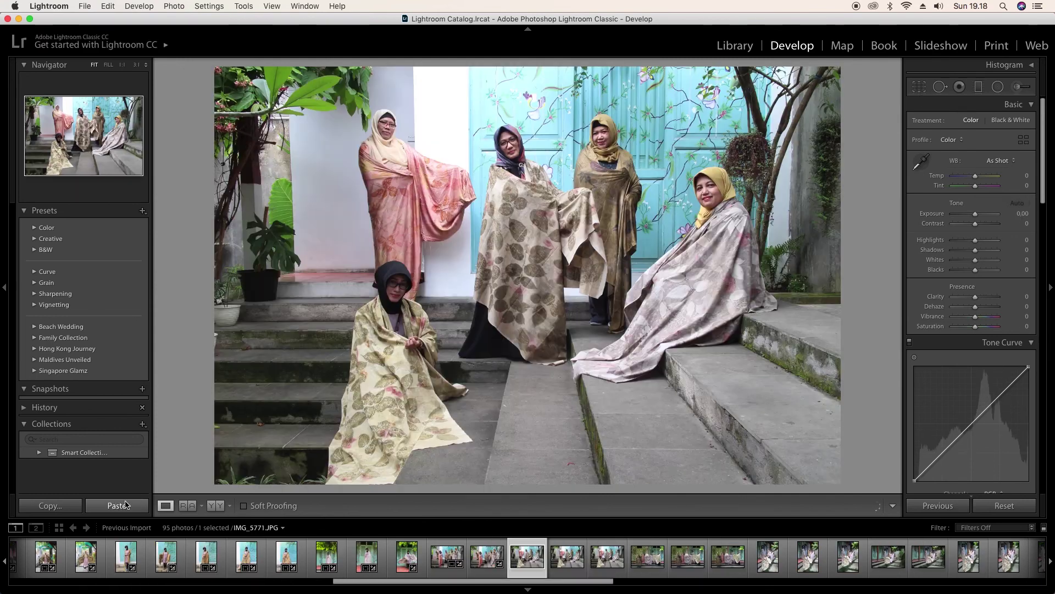
# Step: Apply the copied settings to the group shot IMG_5771.JPG, set Exposure to +0.55, and copy its settings
pyautogui.click(117, 506)
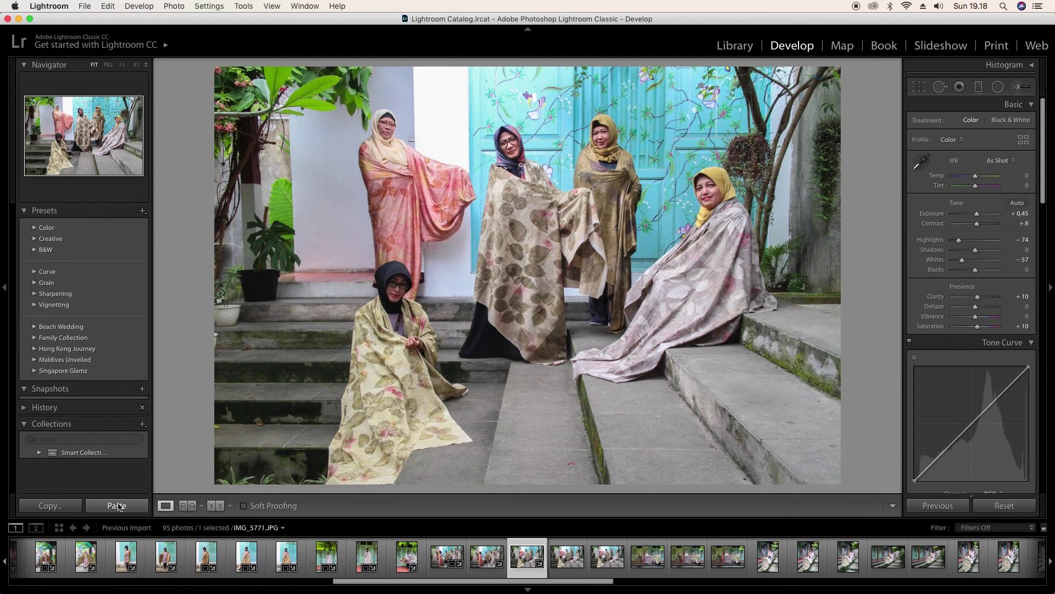
pyautogui.moveTo(977, 215); pyautogui.dragTo(978, 217)
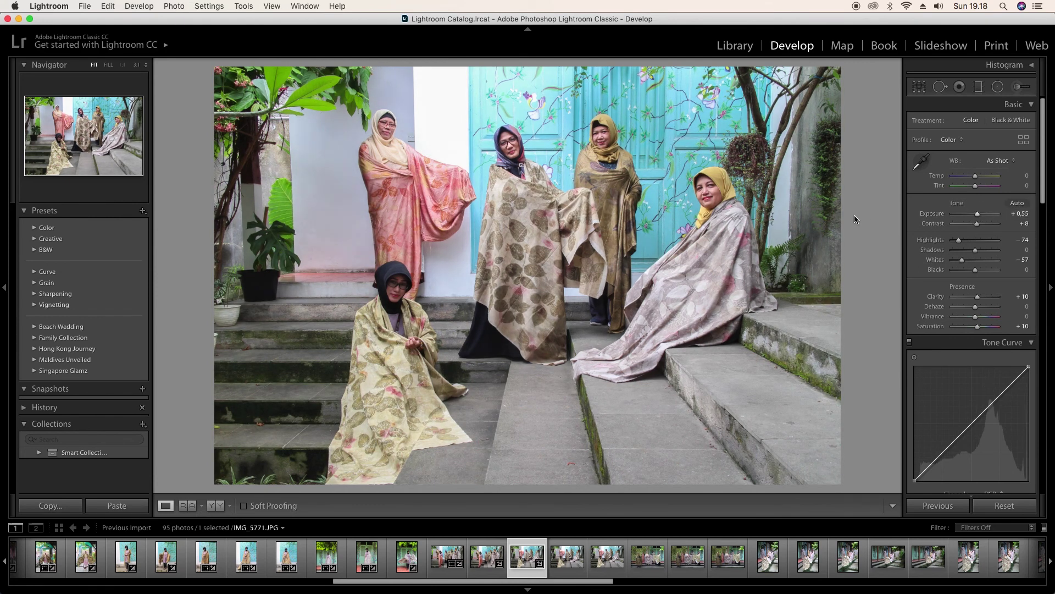
pyautogui.press('Right')
pyautogui.press('Left')
pyautogui.click(50, 505)
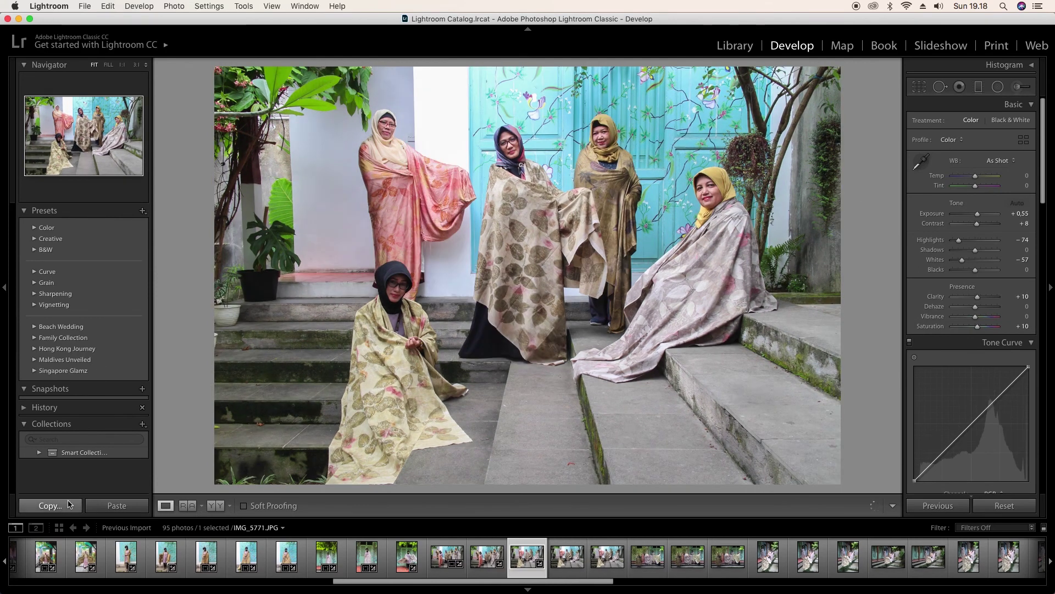
pyautogui.click(725, 336)
# Step: Delete the near-duplicate following IMG_5771.JPG and apply the copied settings to IMG_5773.JPG
pyautogui.press('super+Right')
pyautogui.press('Delete')
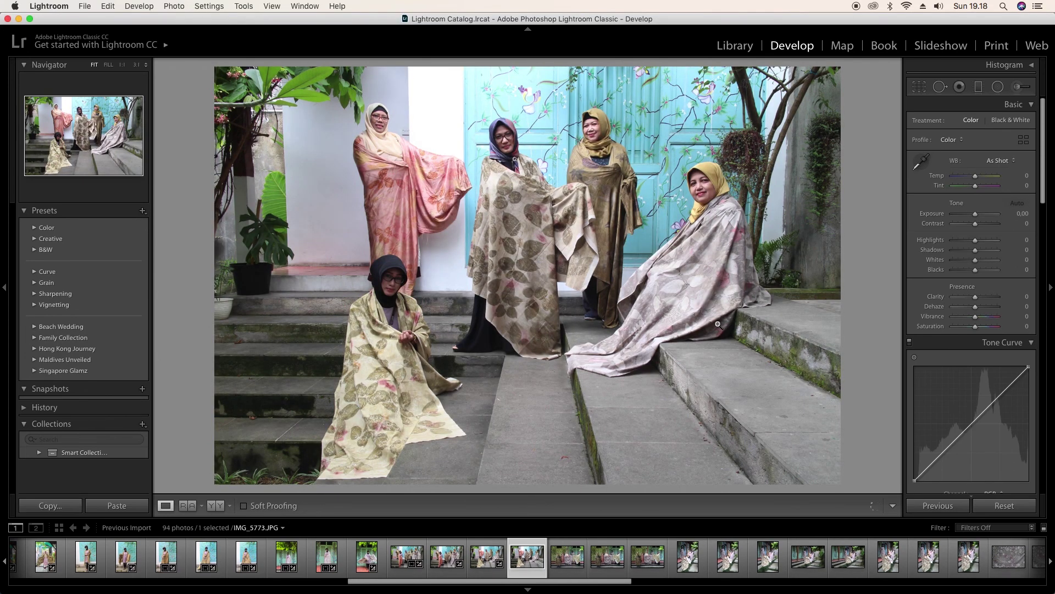
pyautogui.press('Delete')
pyautogui.click(570, 216)
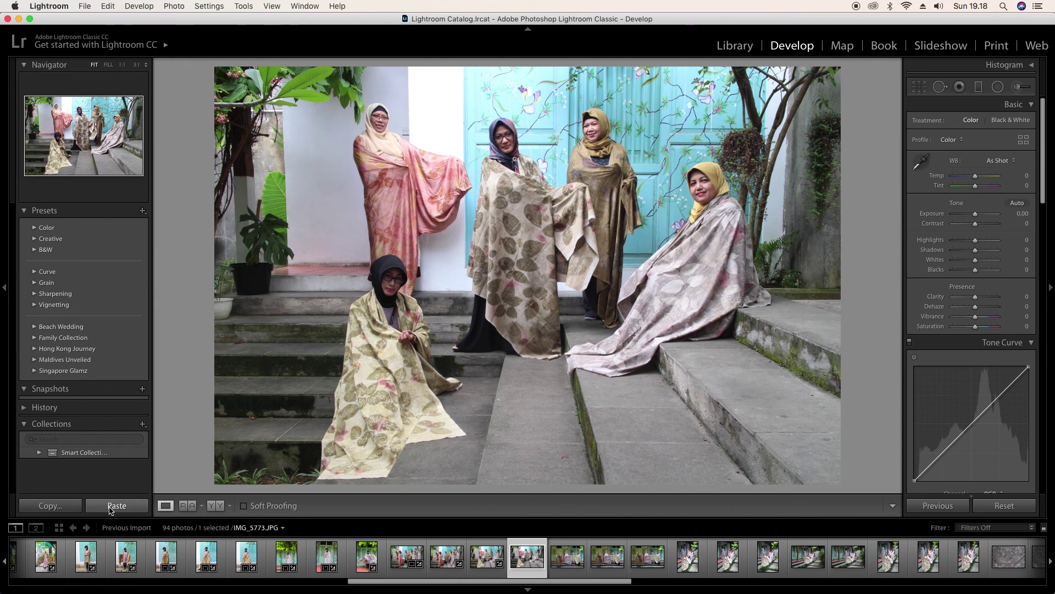
pyautogui.click(111, 508)
# Step: Apply the copied settings to IMG_5774.JPG, raise Exposure to +0.85, and copy its settings without spot removal or crop
pyautogui.press('super+Right')
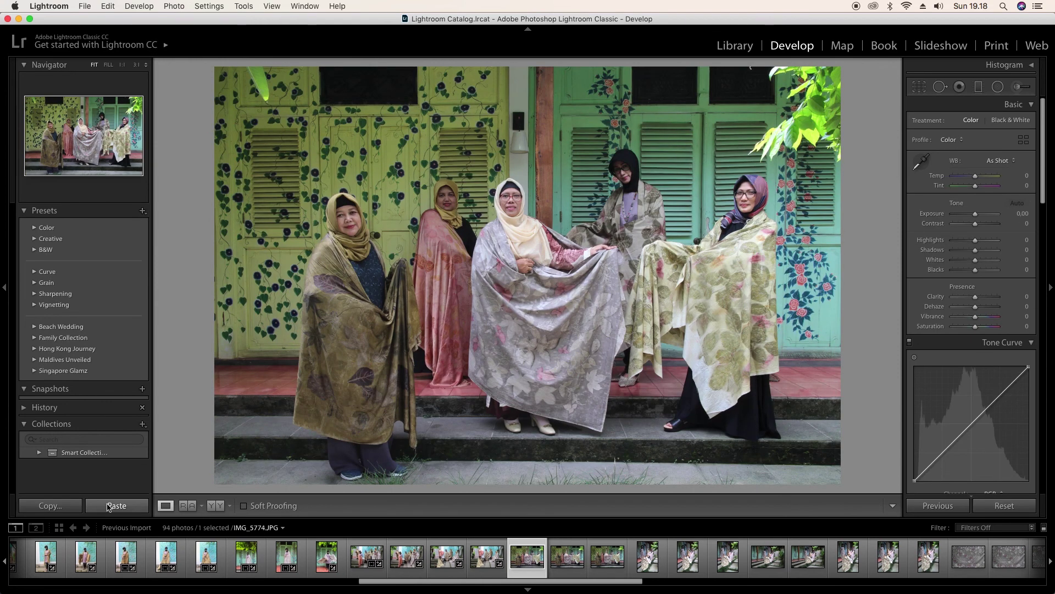
pyautogui.click(109, 505)
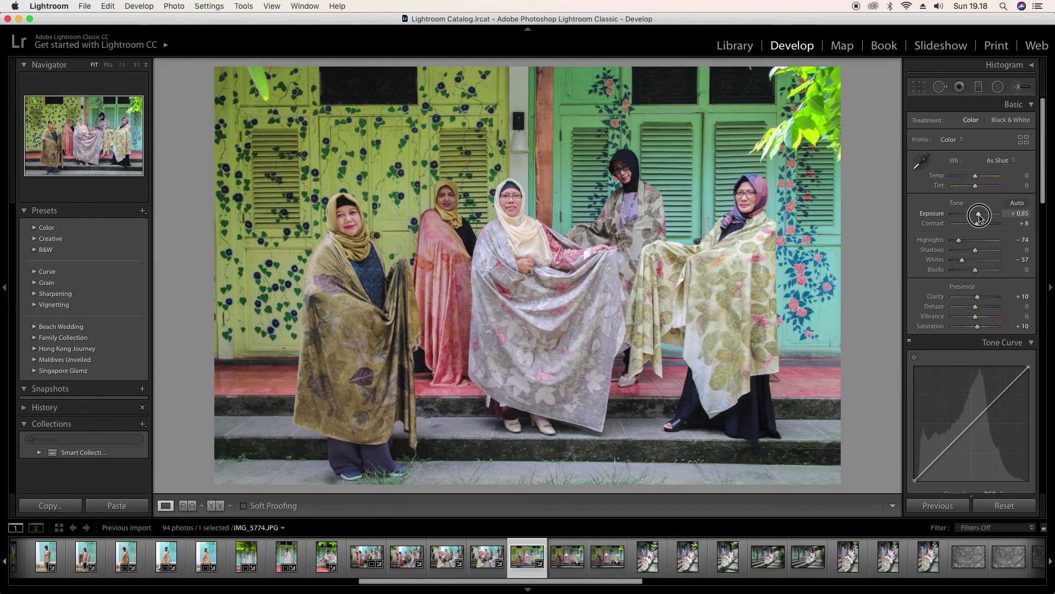
pyautogui.click(49, 507)
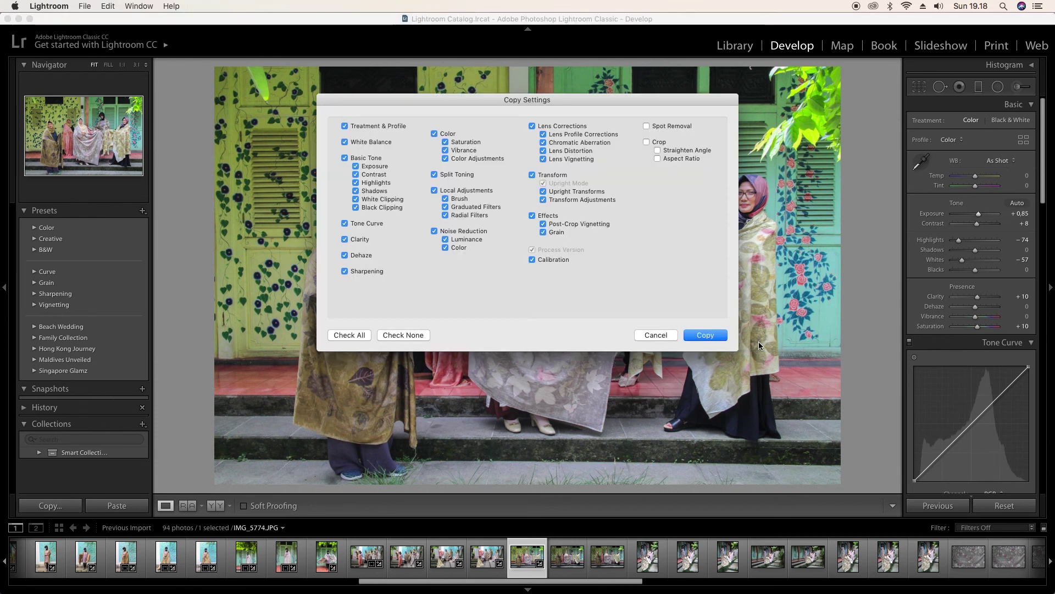
pyautogui.click(706, 334)
# Step: Delete IMG_5775.JPG and apply the copied settings to IMG_5776.JPG
pyautogui.press('Right')
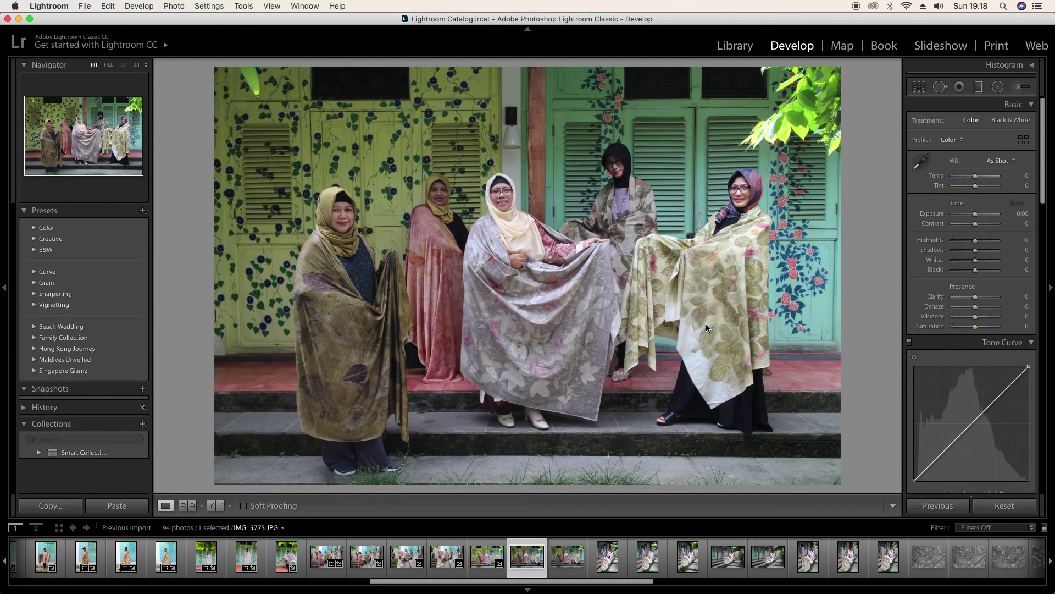
pyautogui.press('Delete')
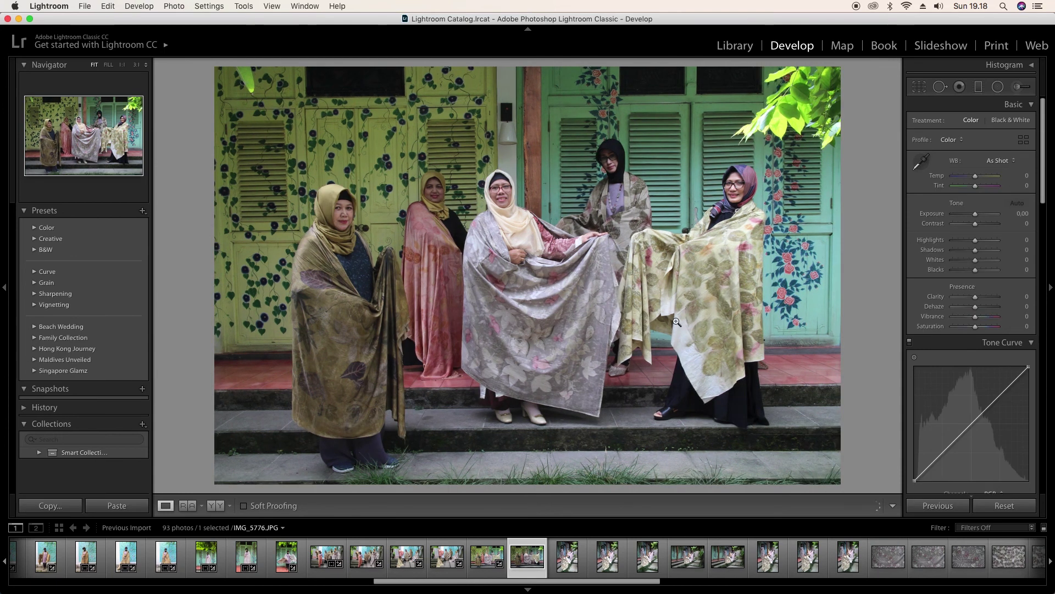
pyautogui.click(116, 505)
pyautogui.press('r')
pyautogui.press('r')
# Step: Give IMG_5777.JPG the copied settings with Highlights at −41 and Whites at −92, and copy its settings
pyautogui.press('Right')
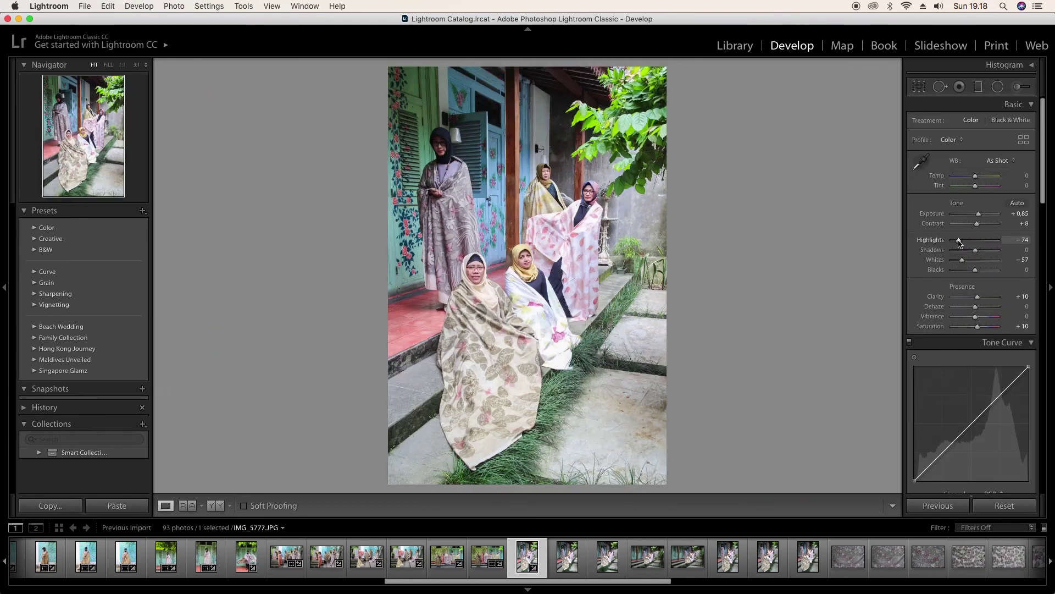
pyautogui.moveTo(966, 265); pyautogui.dragTo(954, 262)
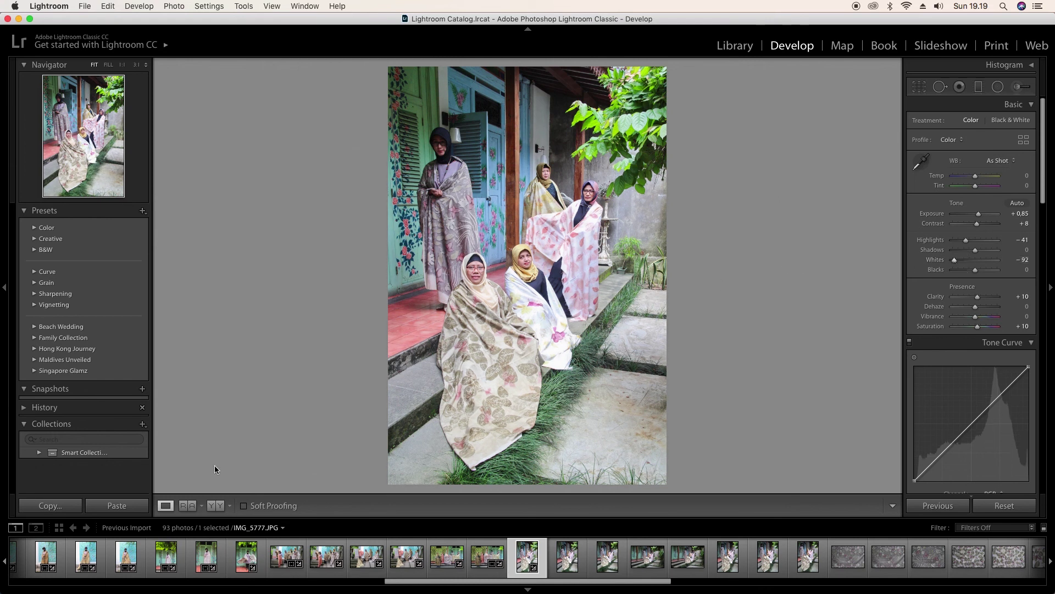
pyautogui.press('Right')
pyautogui.press('Left')
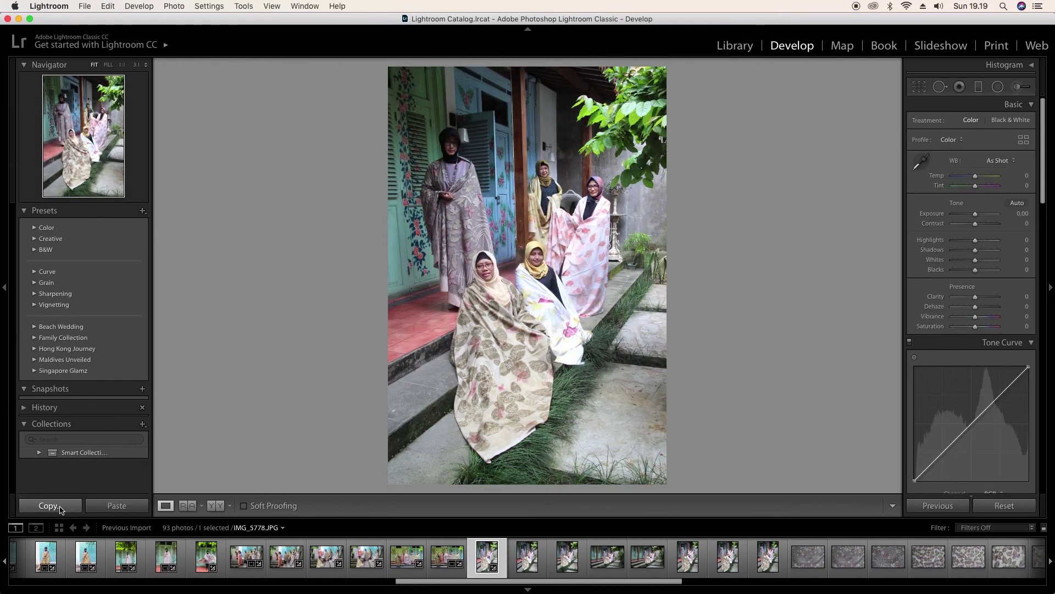
pyautogui.click(65, 506)
pyautogui.click(705, 335)
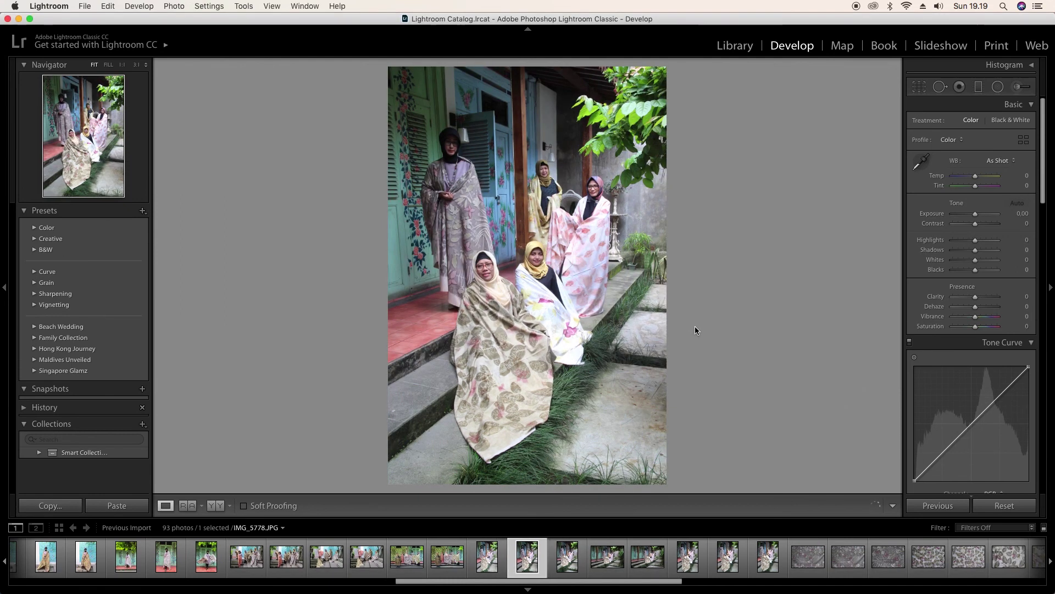
# Step: Delete IMG_5778.JPG and apply the copied settings to IMG_5779.JPG and IMG_5780.JPG
pyautogui.press('Delete')
pyautogui.press('Return')
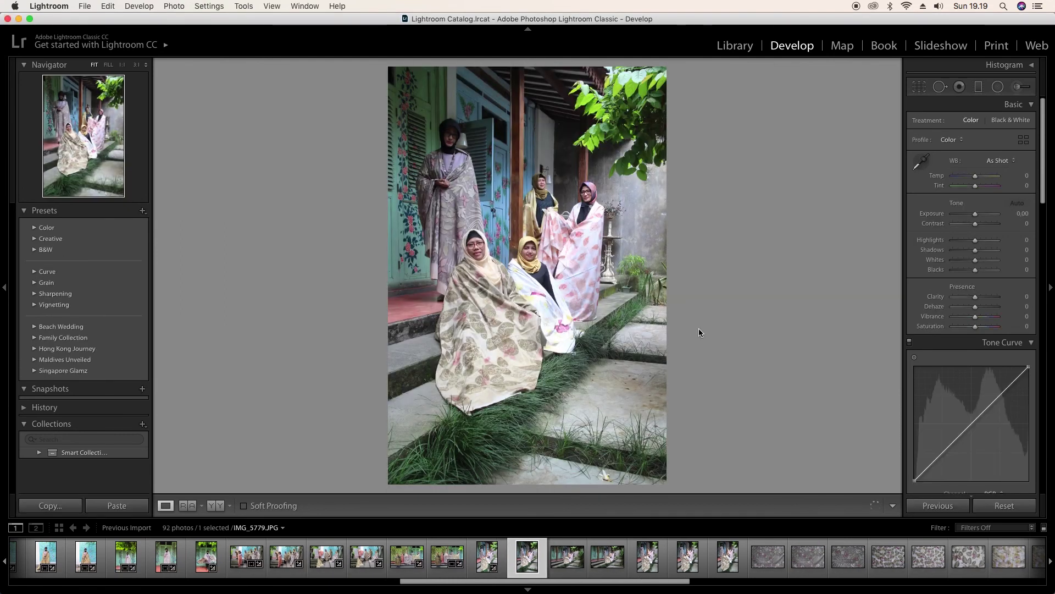
pyautogui.click(117, 505)
pyautogui.press('Right')
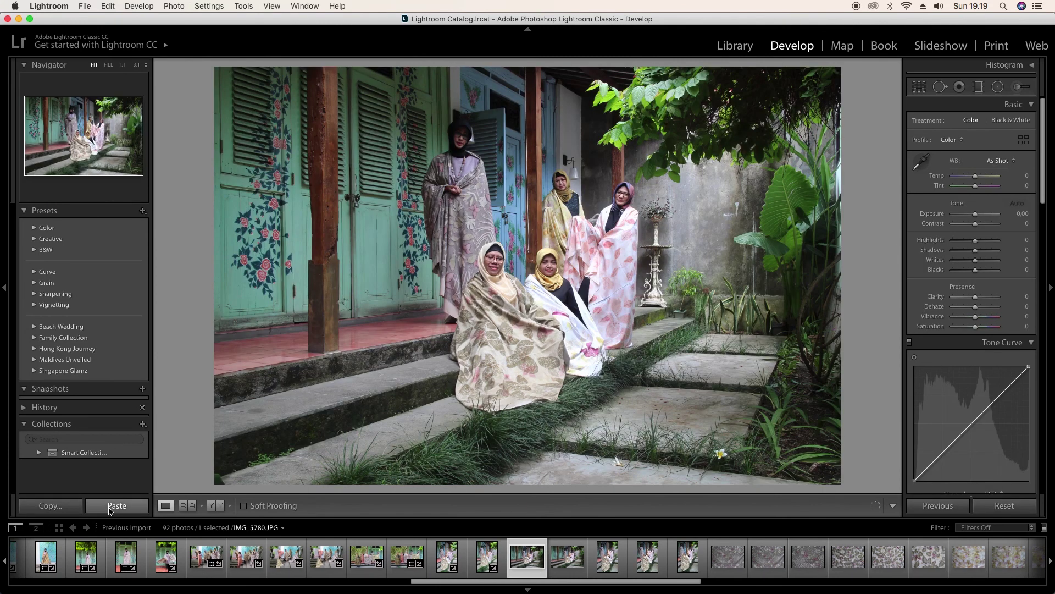
pyautogui.click(110, 508)
# Step: Remove IMG_5781.JPG from the catalog without deleting the file from disk
pyautogui.press('Right')
pyautogui.press('Right')
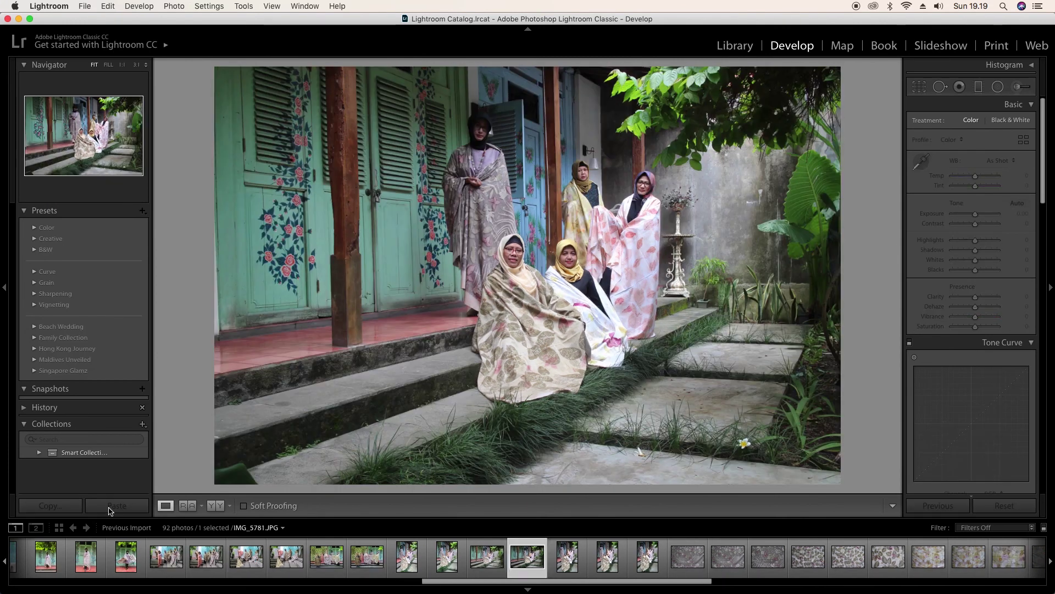
pyautogui.press('Delete')
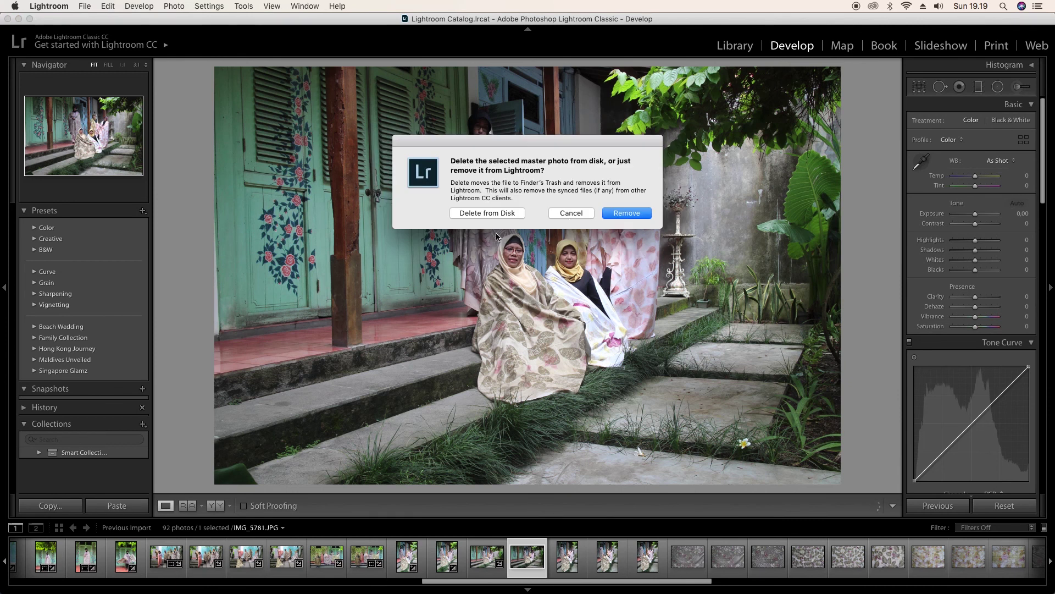
pyautogui.click(612, 214)
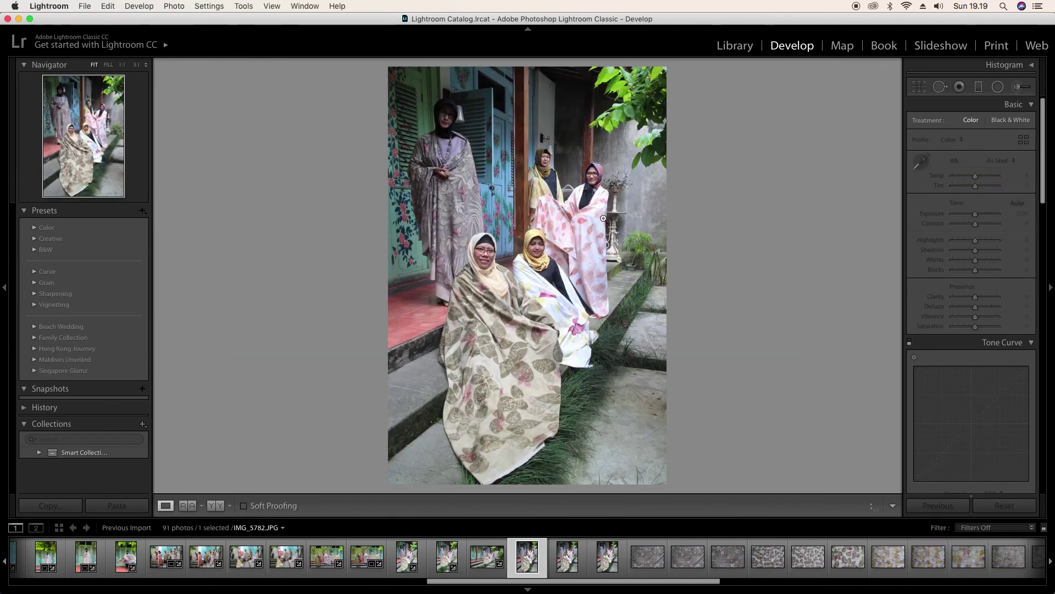